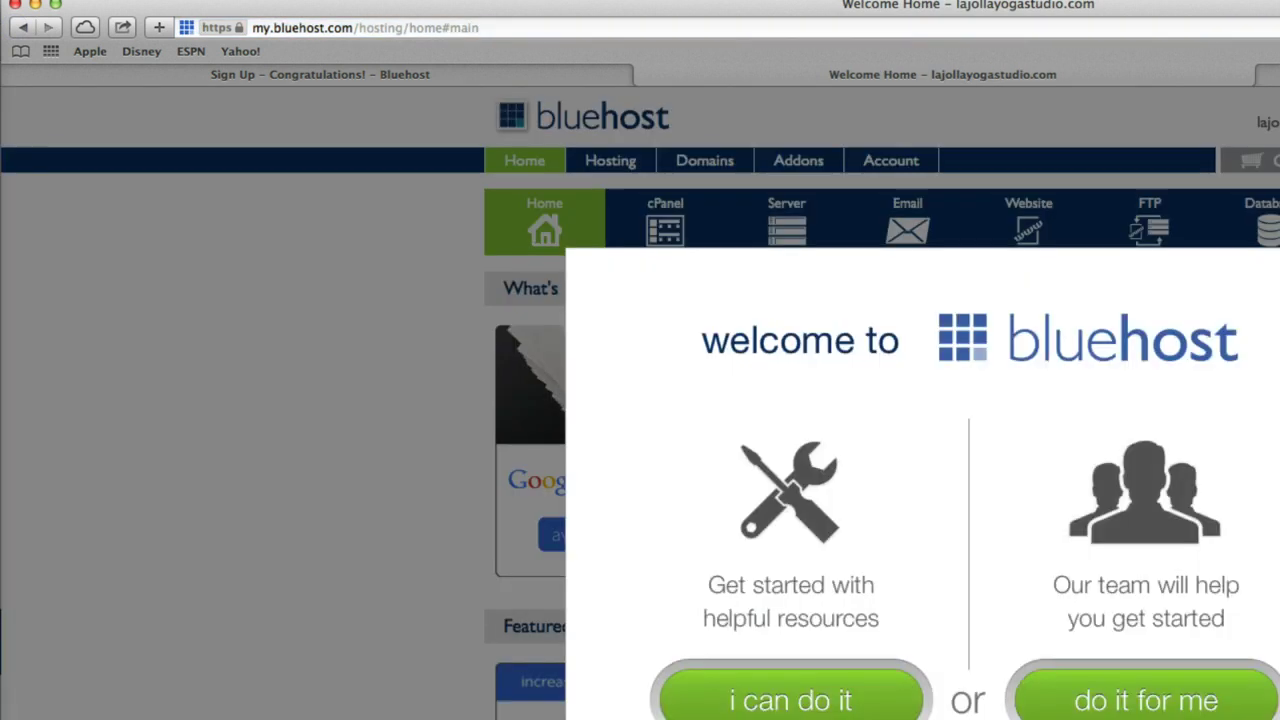
Step: Dismiss the welcome message, open the domain manager and enter dynamikseoexpert.com in the new domain search
left_click(790, 700)
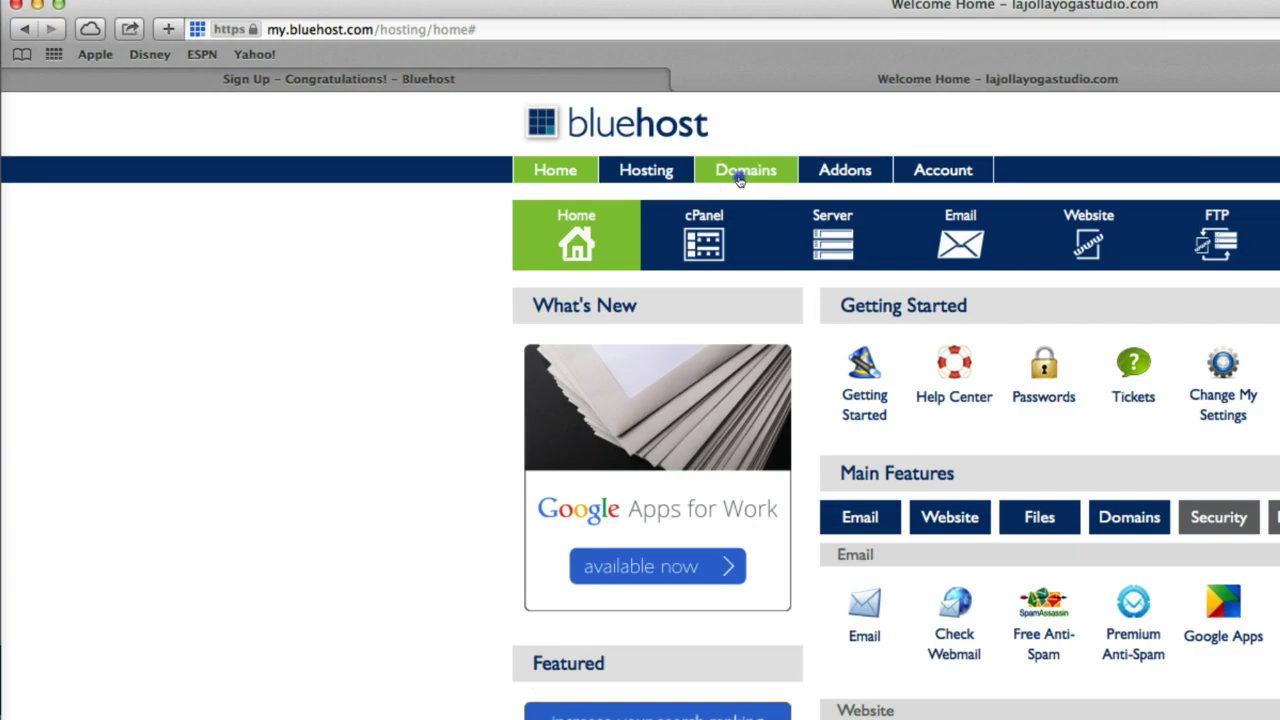
left_click(740, 176)
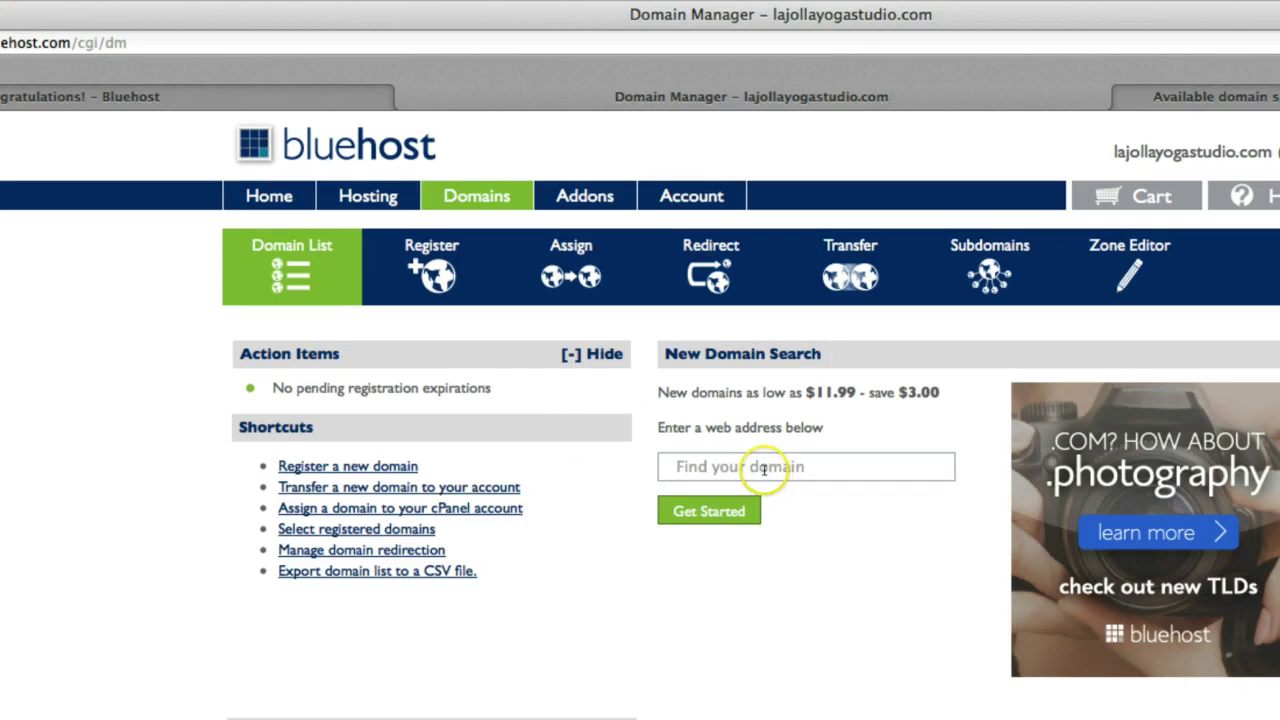
left_click(1010, 420)
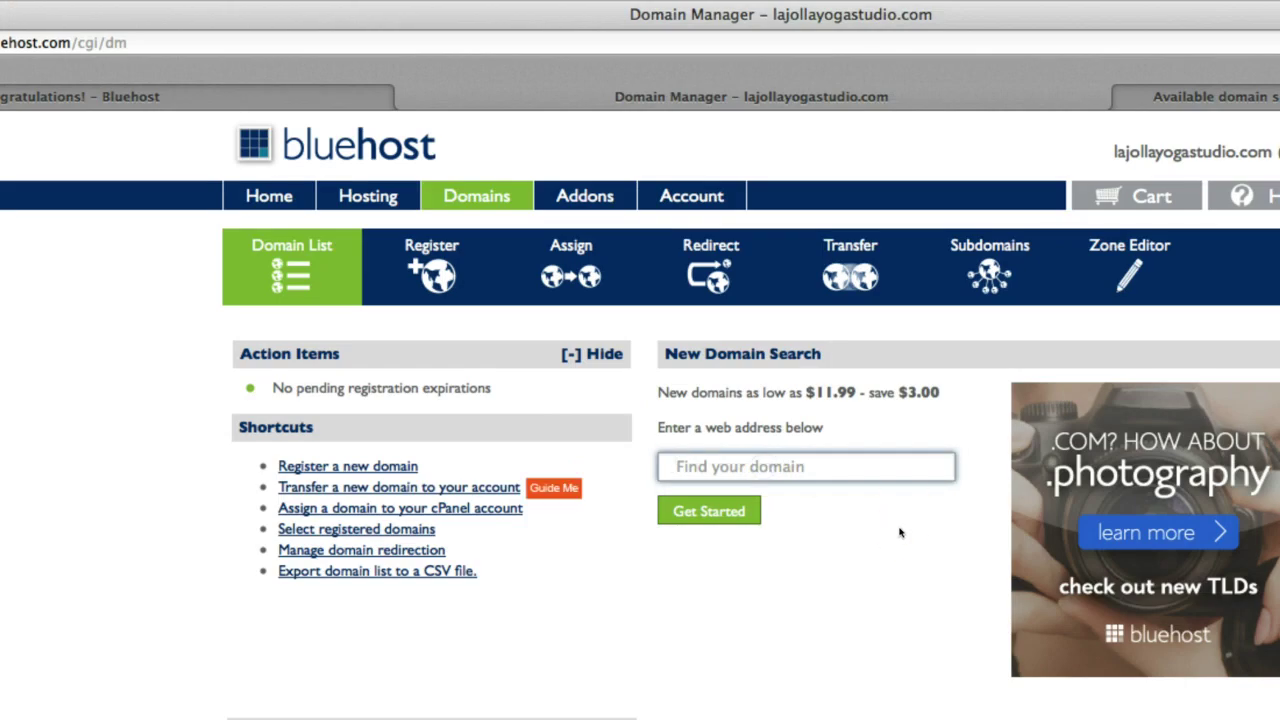
type("dynamikseoexpert.com")
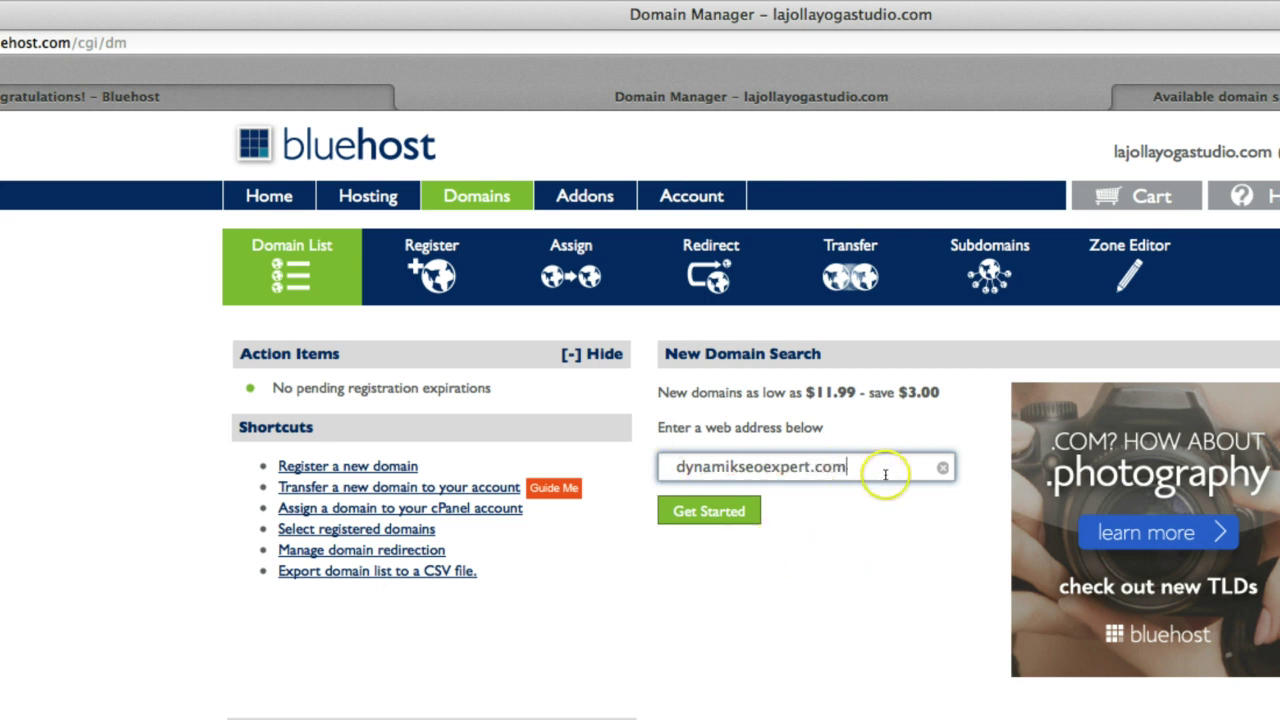
Step: Change the new domain search to dynamikseomarketing.com and check its availability
left_click(808, 469)
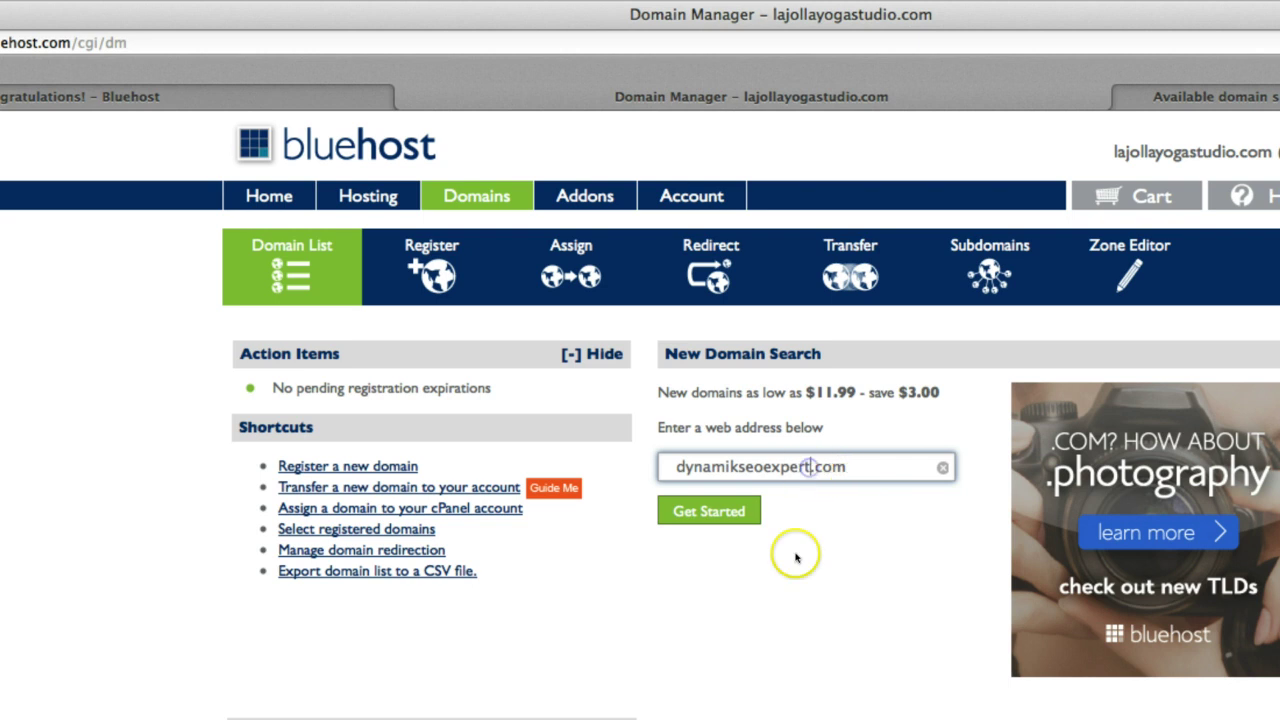
key("BackSpace")
key("BackSpace")
key("BackSpace")
key("BackSpace")
key("BackSpace")
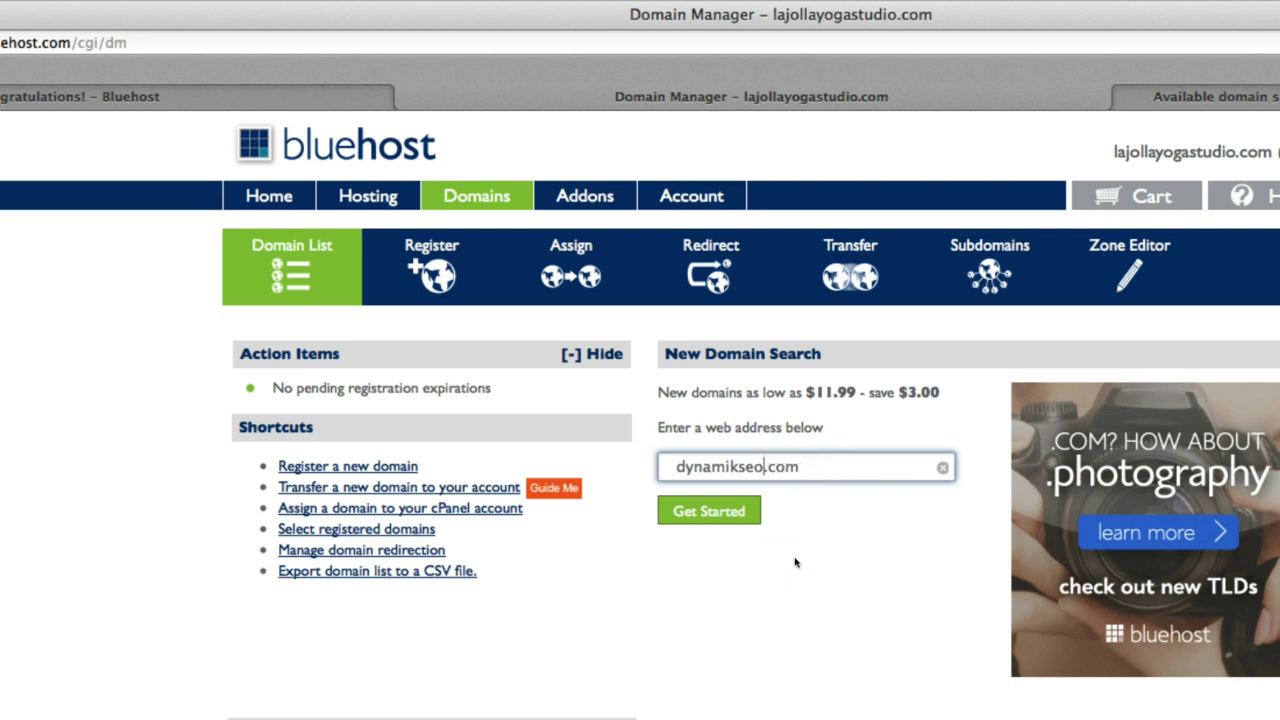
type("marketing")
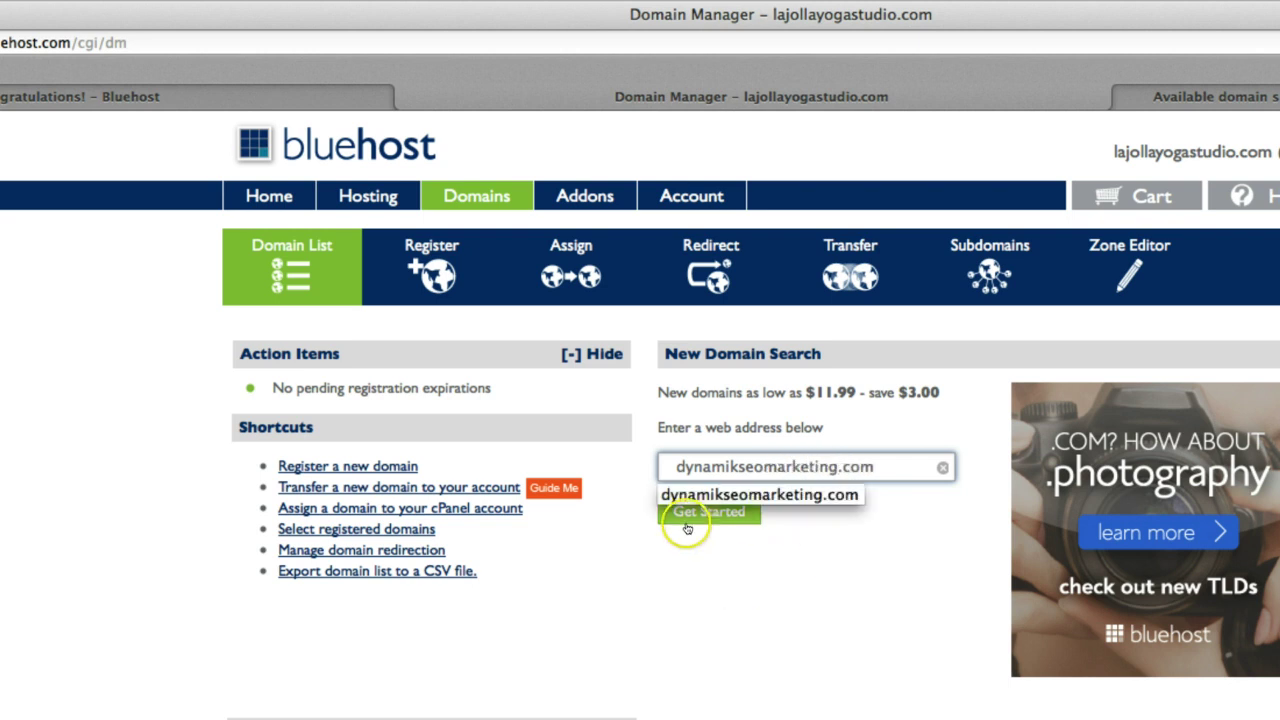
left_click(687, 528)
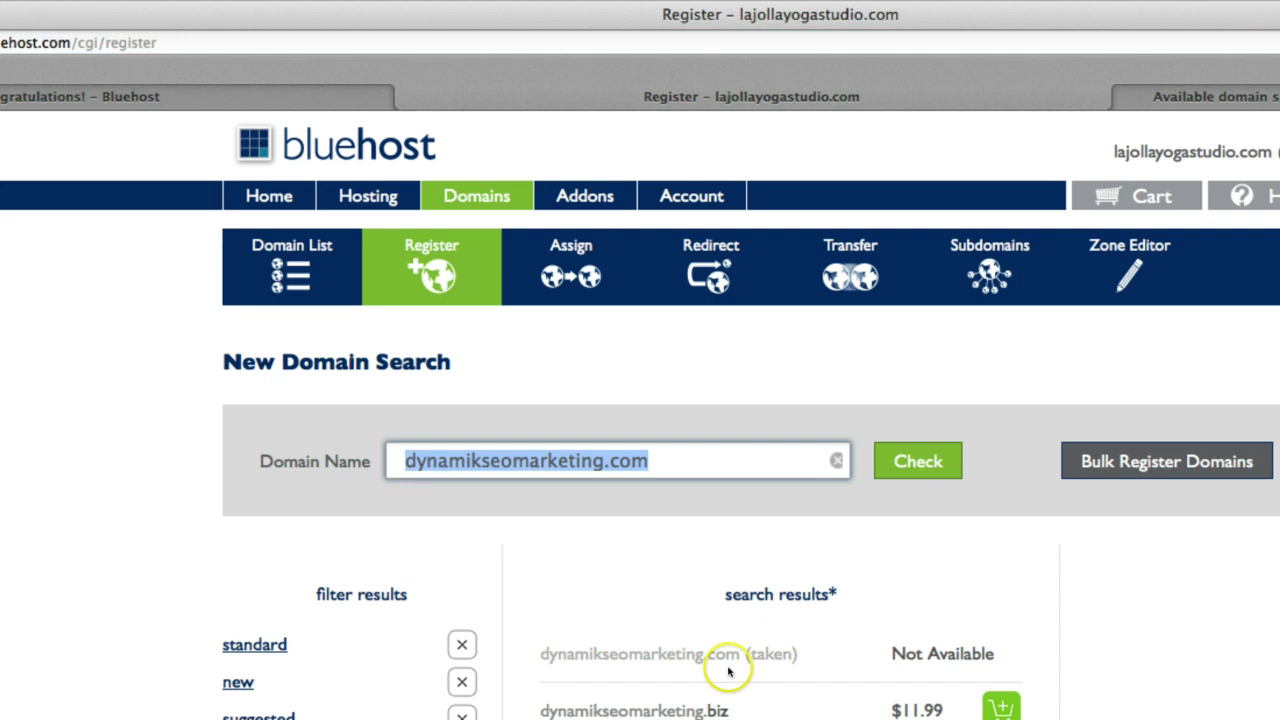
Step: Return to the domain list by way of the home page and select the unassigned domain dynamikseomarketing.com
left_click(281, 200)
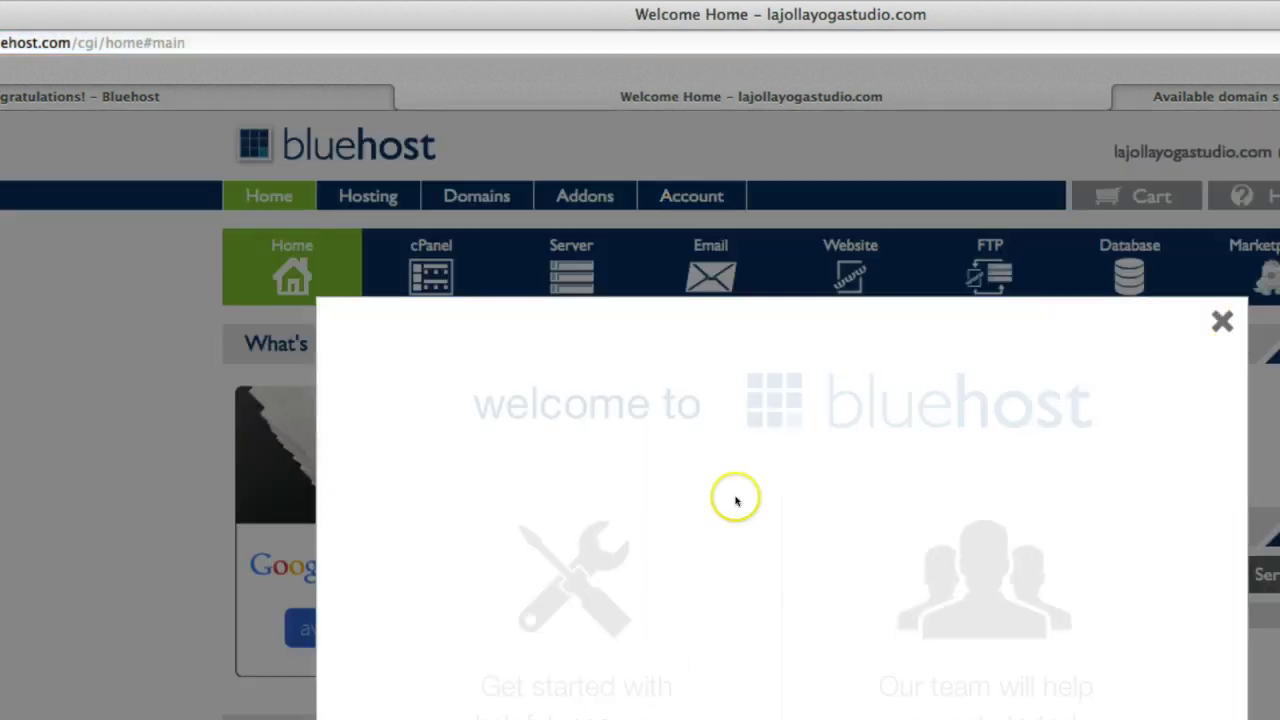
left_click(1222, 320)
scroll(1180, 580, "down", 4)
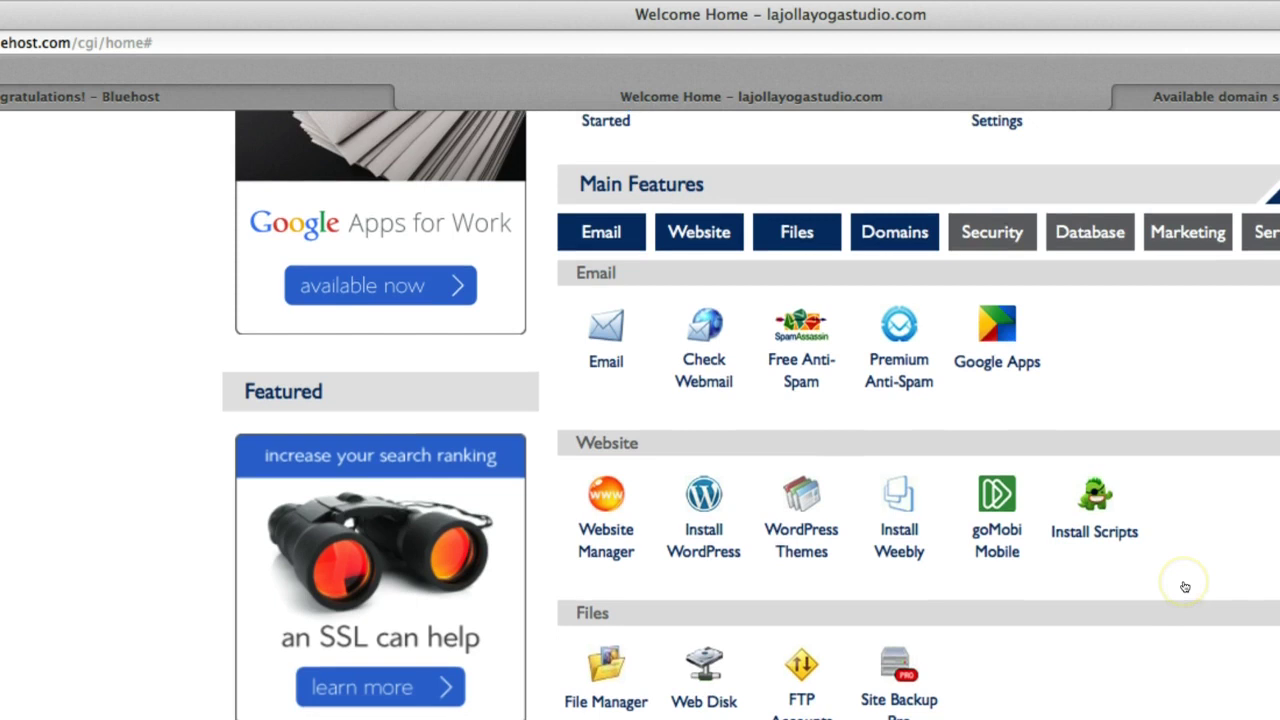
scroll(1185, 587, "up", 4)
left_click(463, 199)
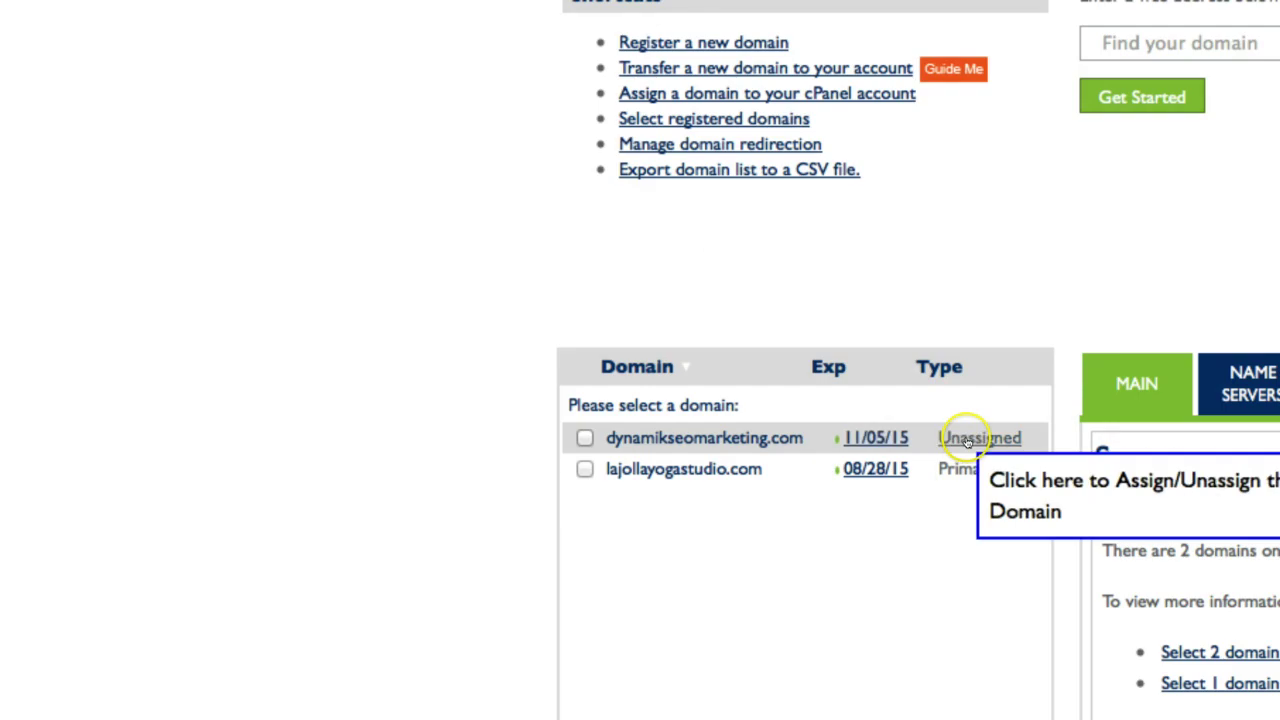
left_click(584, 438)
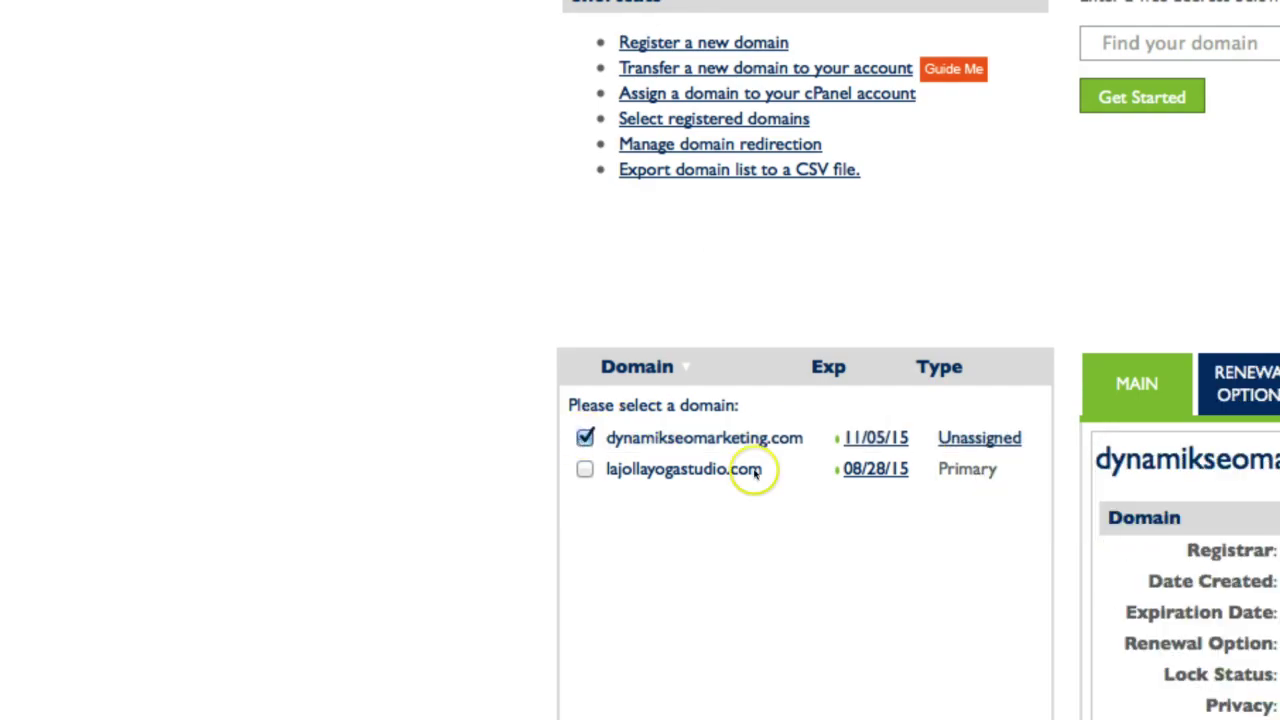
scroll(980, 440, "down", 2)
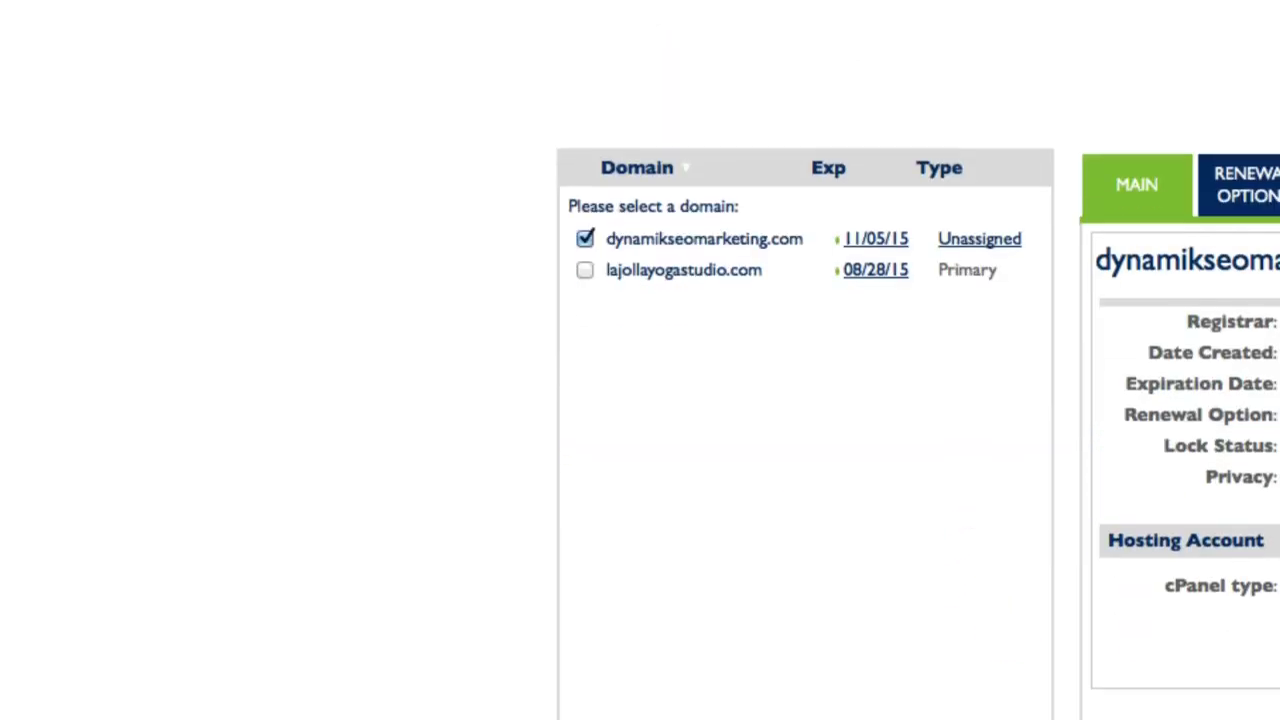
scroll(1000, 400, "down", 1)
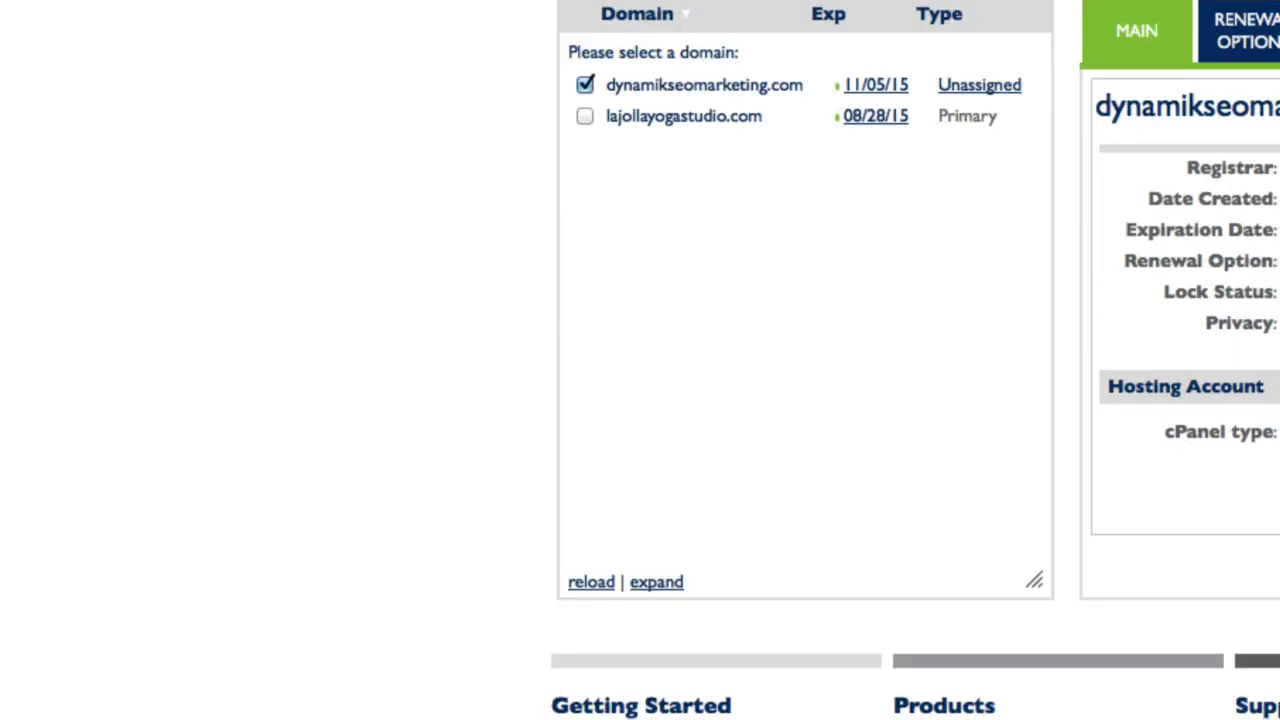
Step: Assign dynamikseomarketing.com to the cPanel account as an addon domain with the new directory and sub-domain dynamikseomarketing
left_click(955, 92)
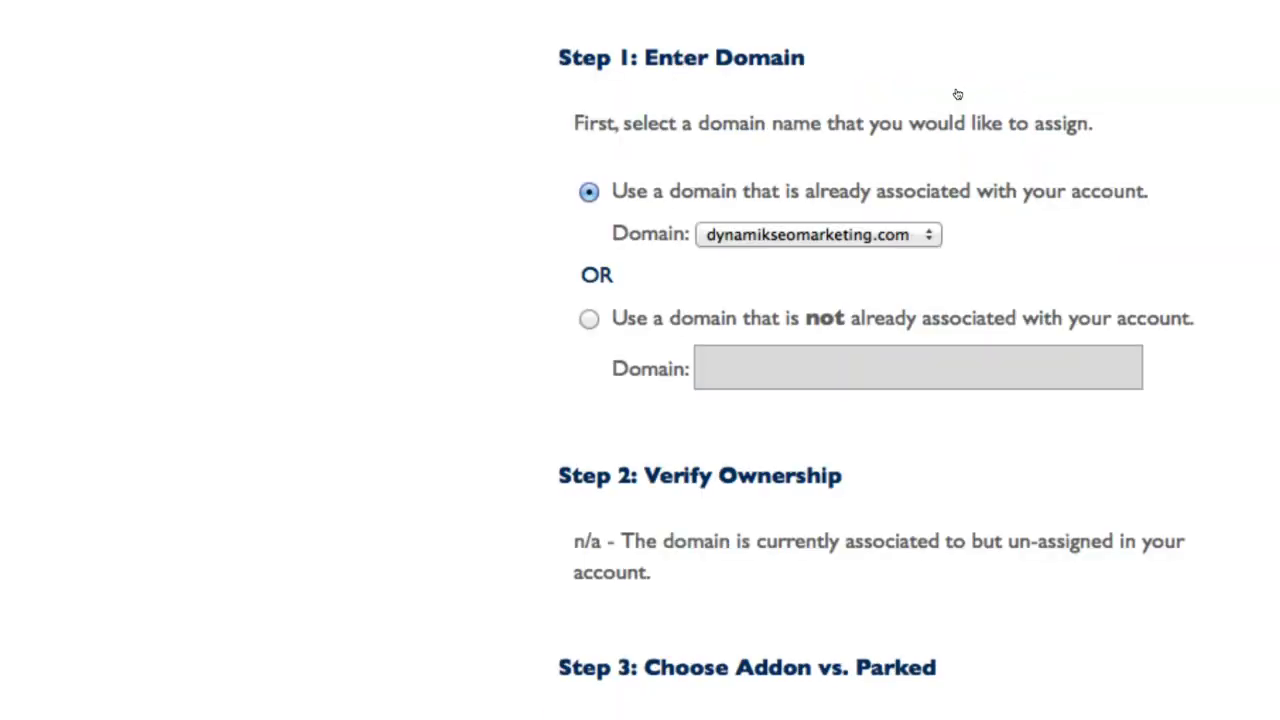
scroll(785, 288, "down", 1)
scroll(788, 291, "down", 2)
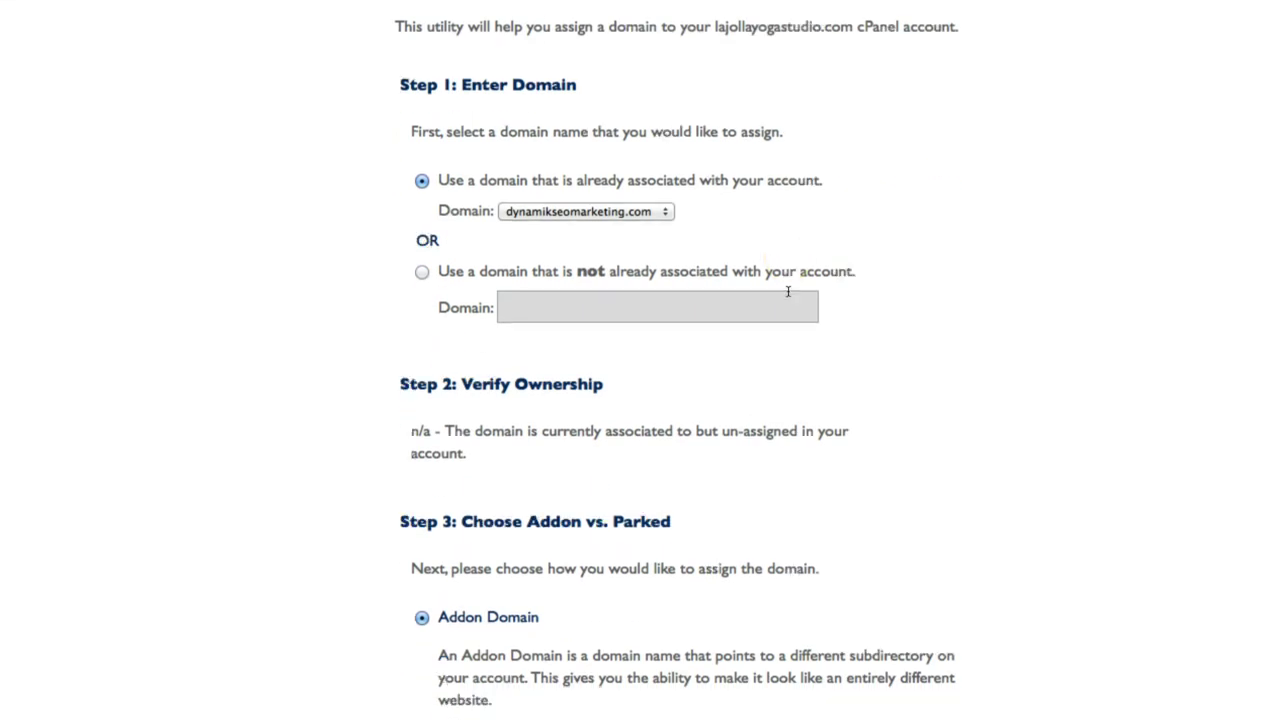
scroll(695, 104, "down", 5)
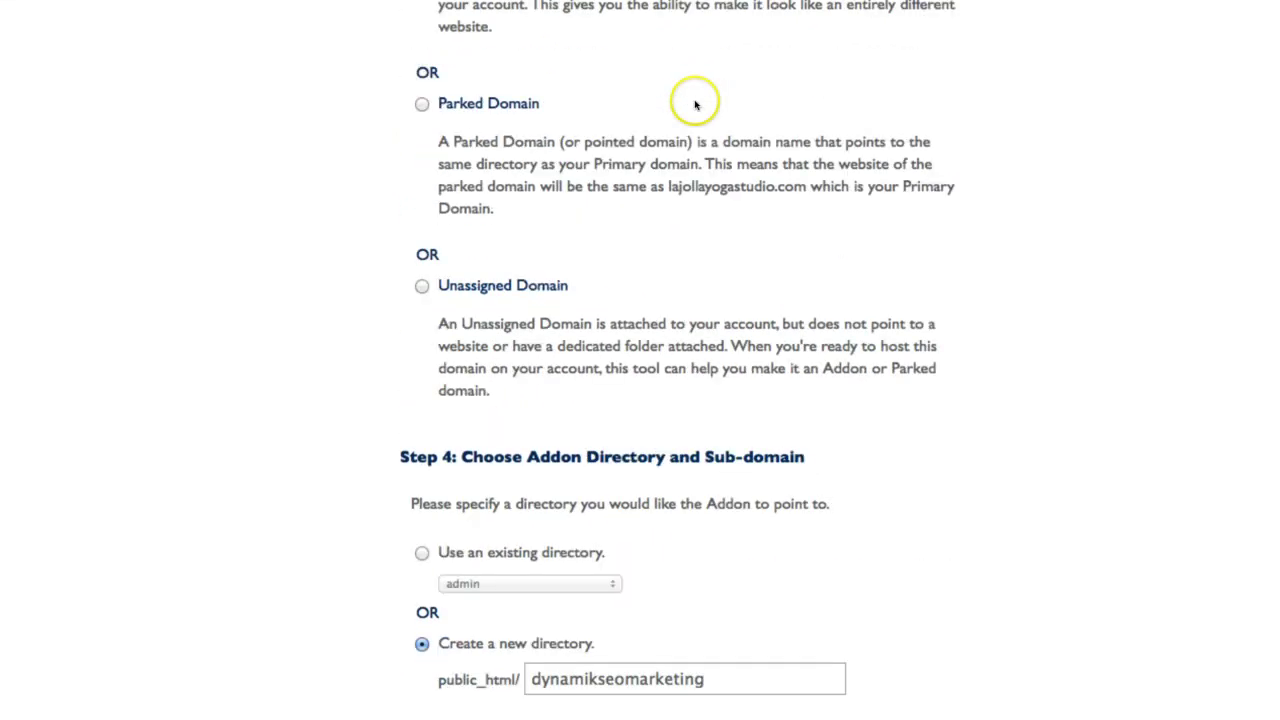
scroll(406, 91, "up", 2)
scroll(529, 167, "down", 4)
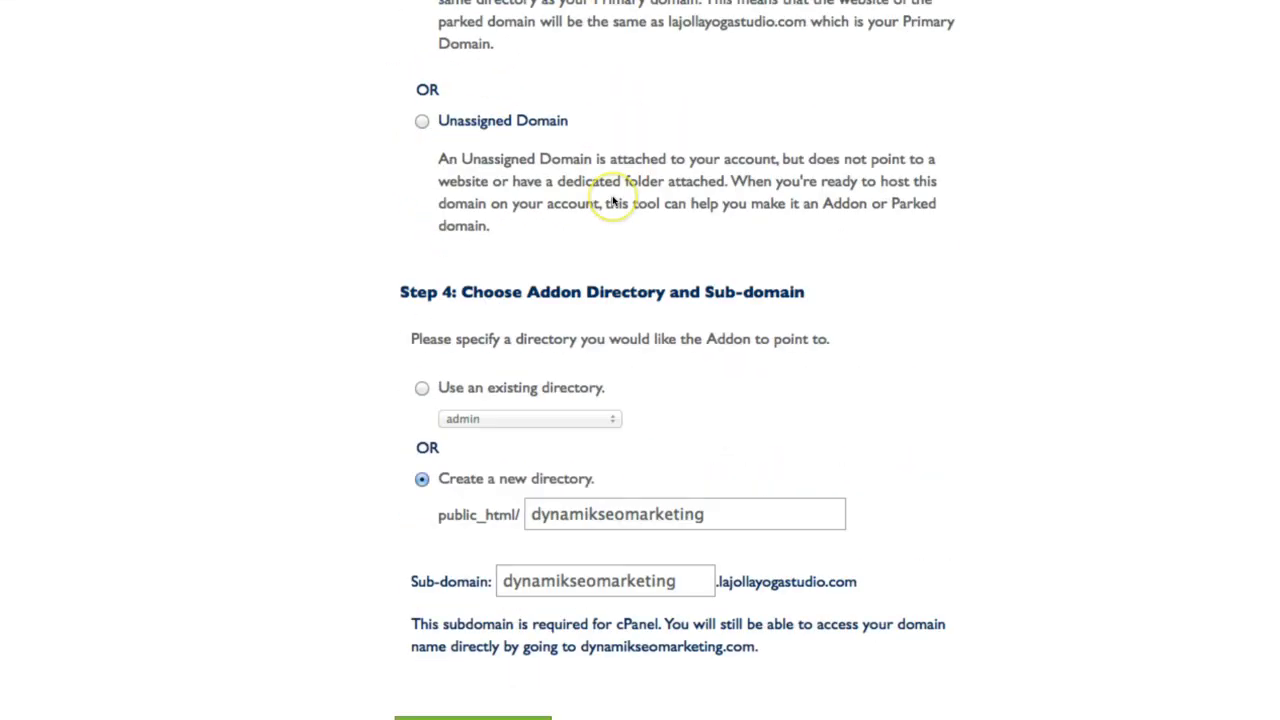
left_click(485, 672)
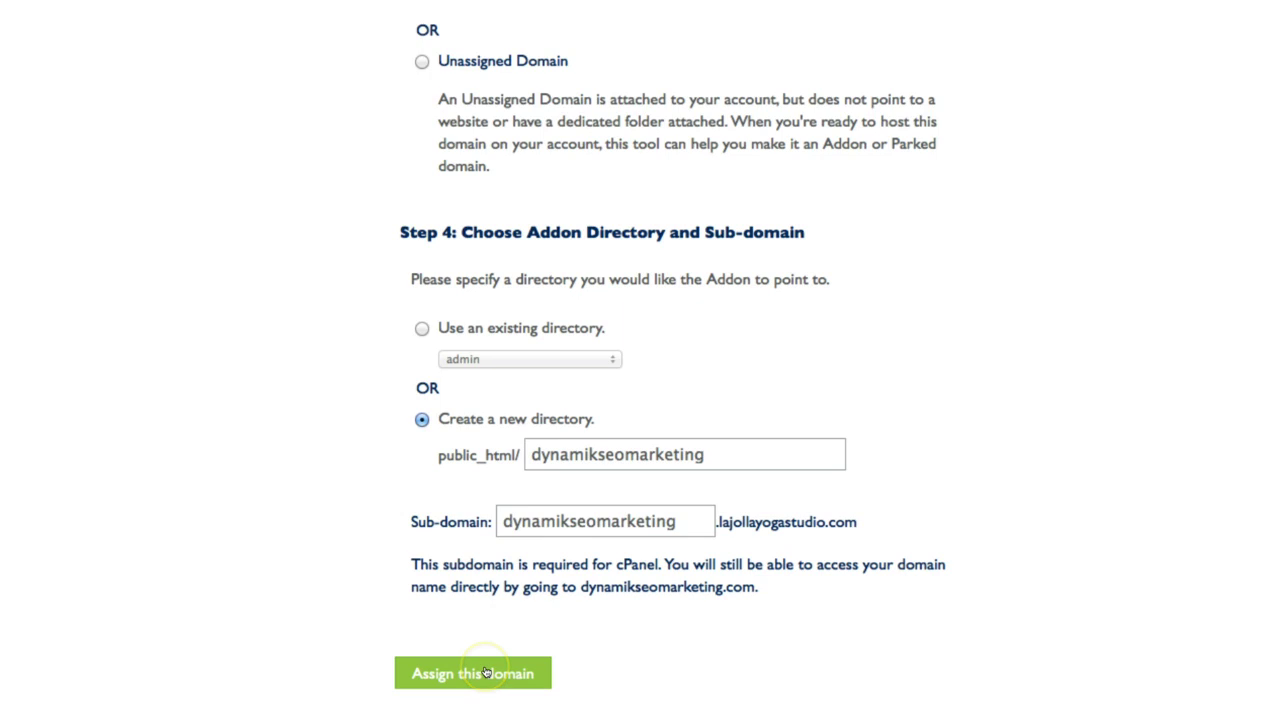
left_click(847, 537)
left_click(847, 538)
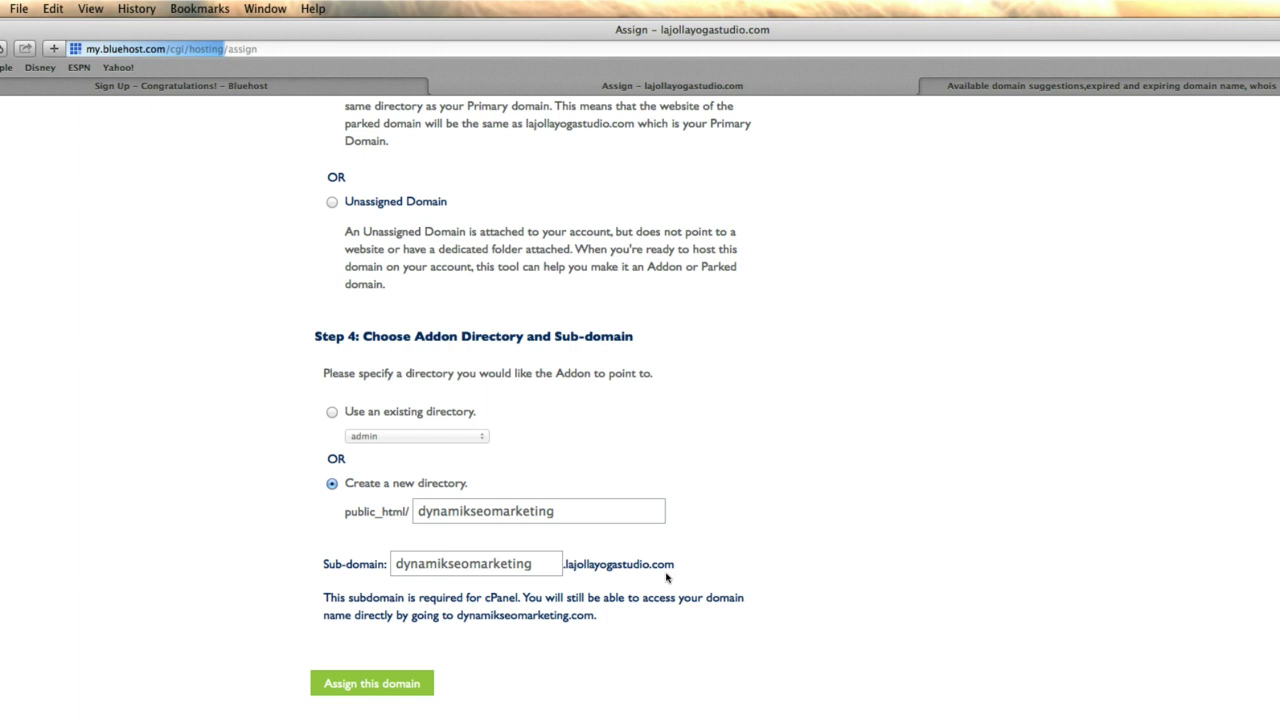
Step: Go back to the hosting home page and start the free WordPress installation
left_click(566, 617)
left_click(181, 591)
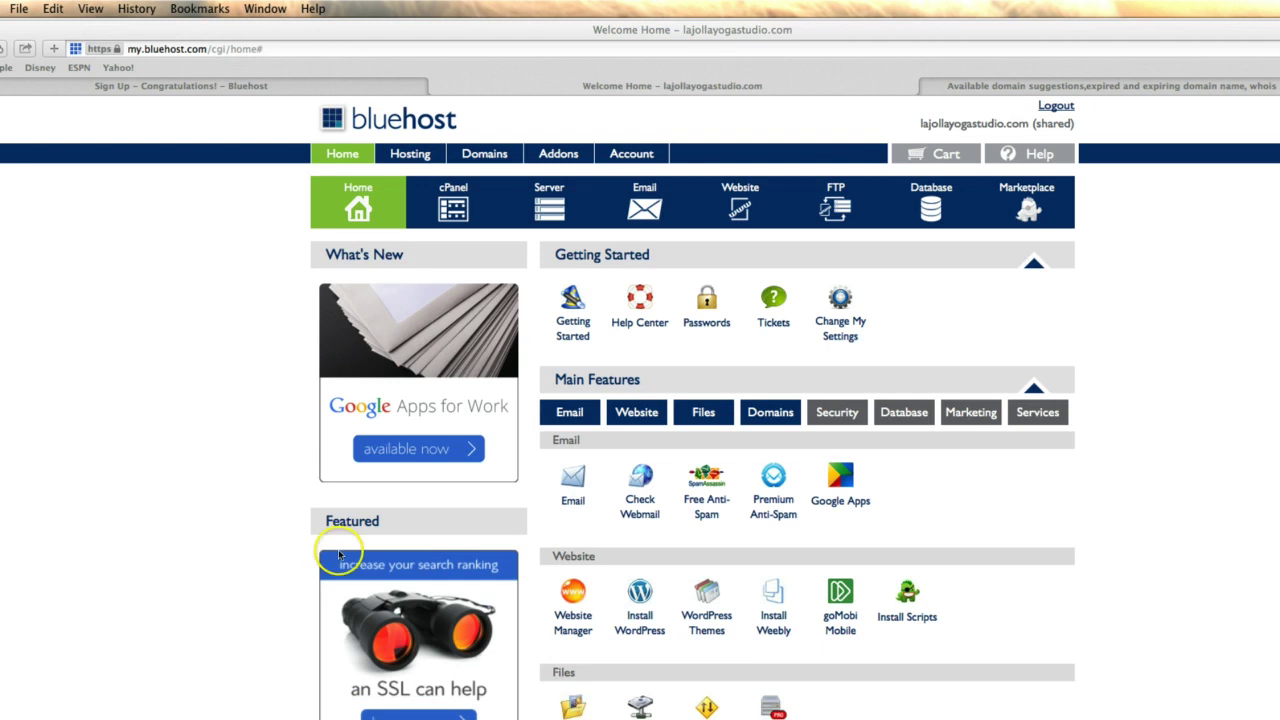
scroll(1113, 440, "down", 1)
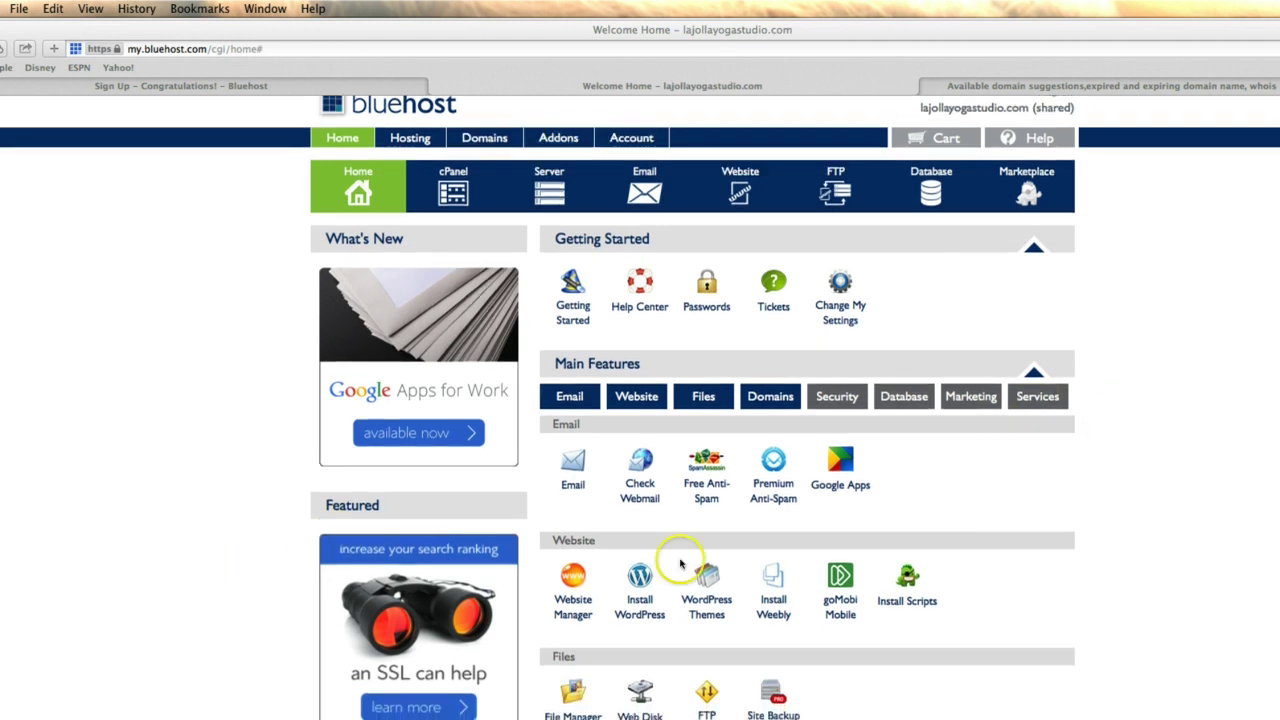
left_click(636, 611)
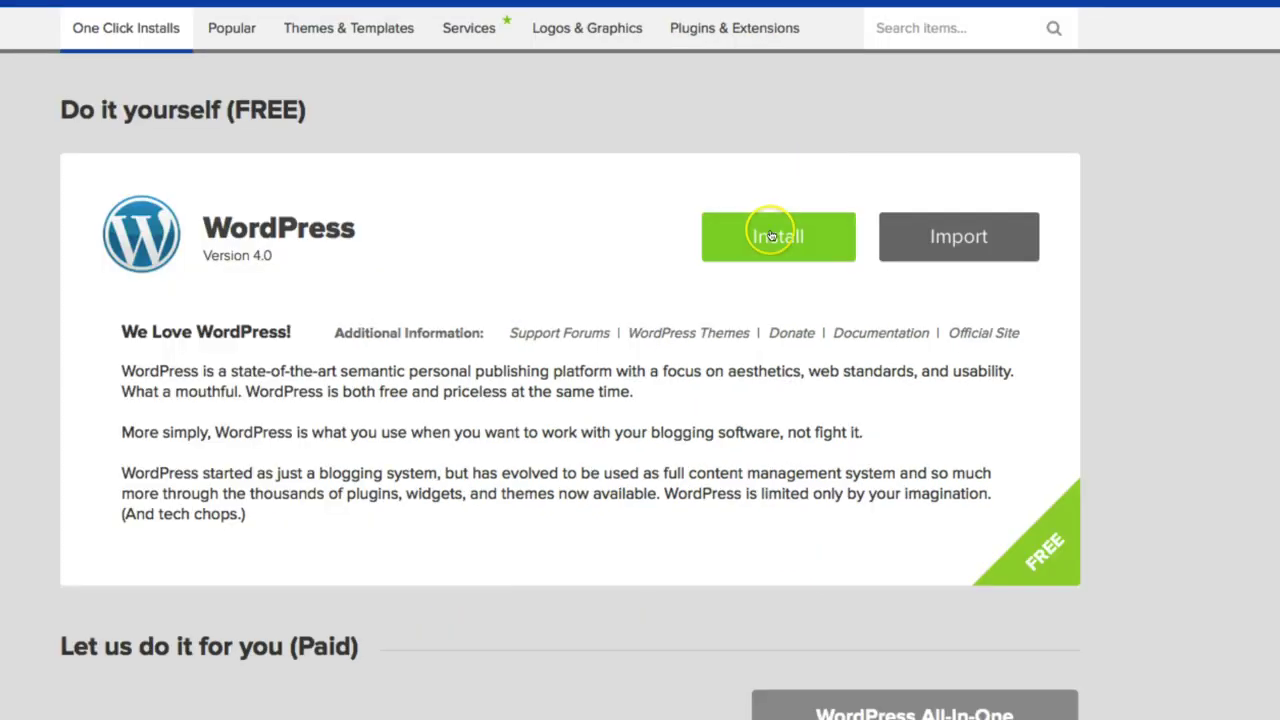
left_click(769, 236)
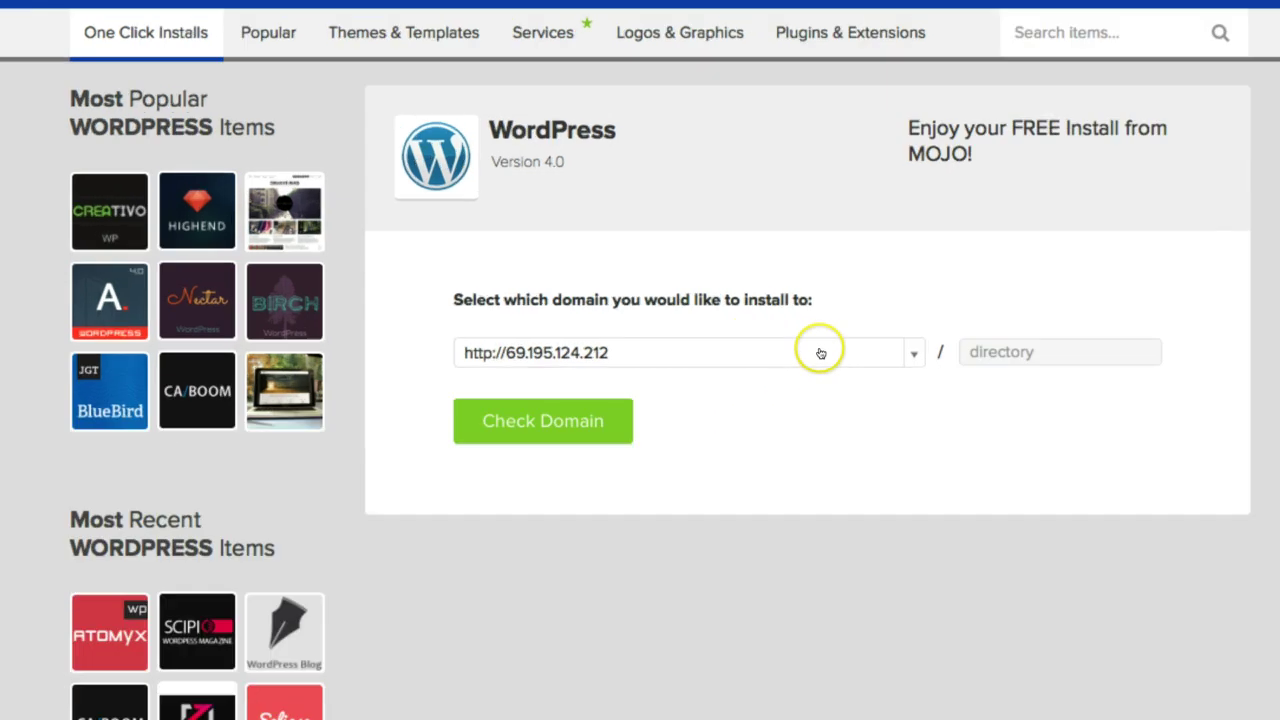
left_click(709, 301)
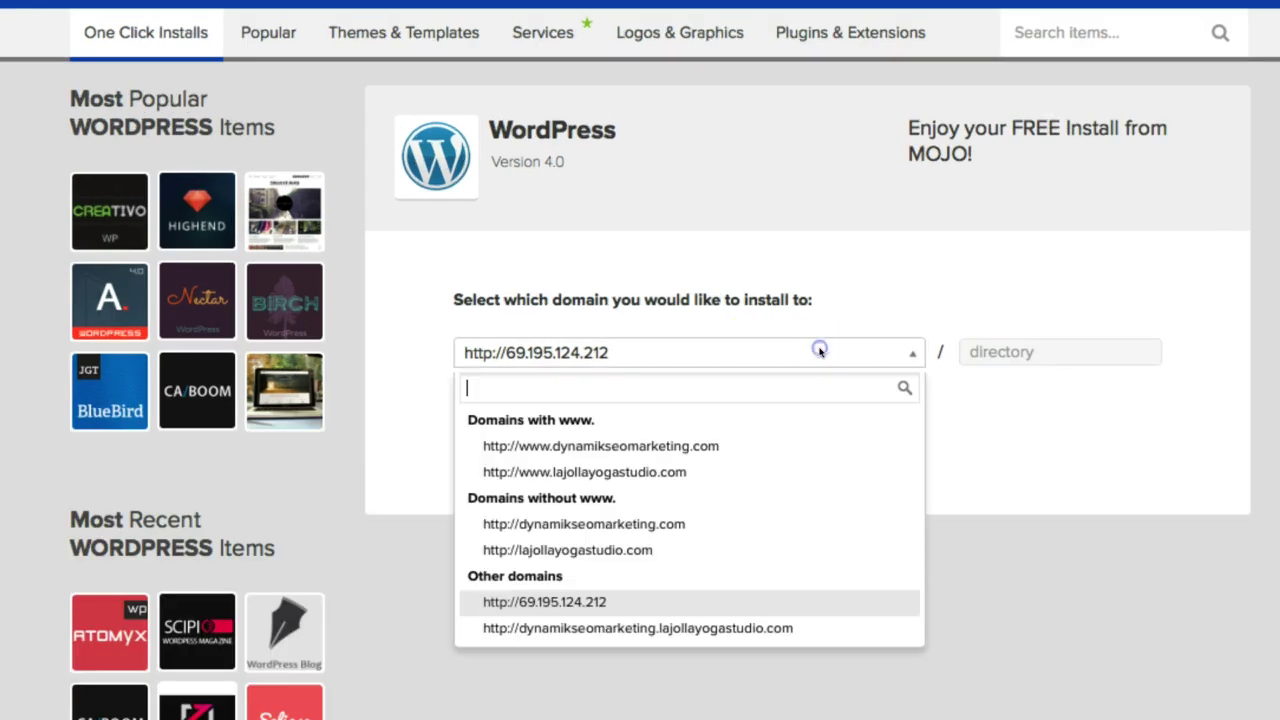
left_click(819, 352)
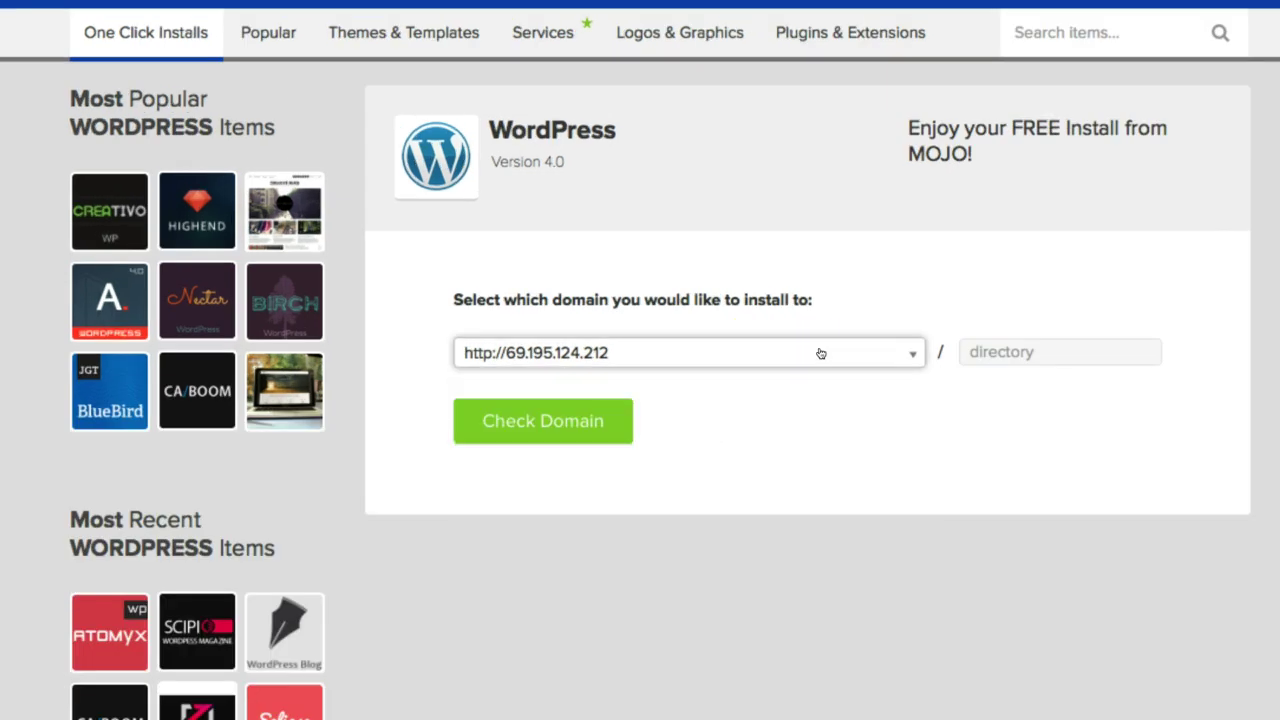
left_click(820, 352)
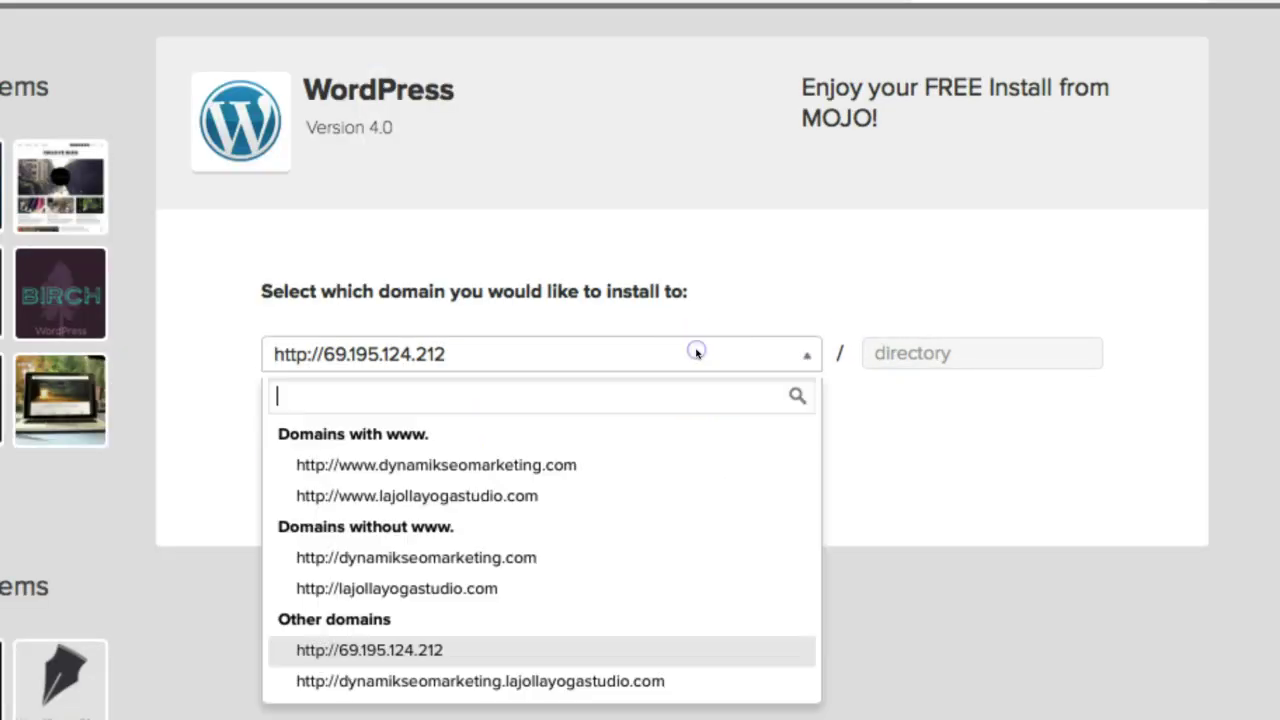
left_click(502, 465)
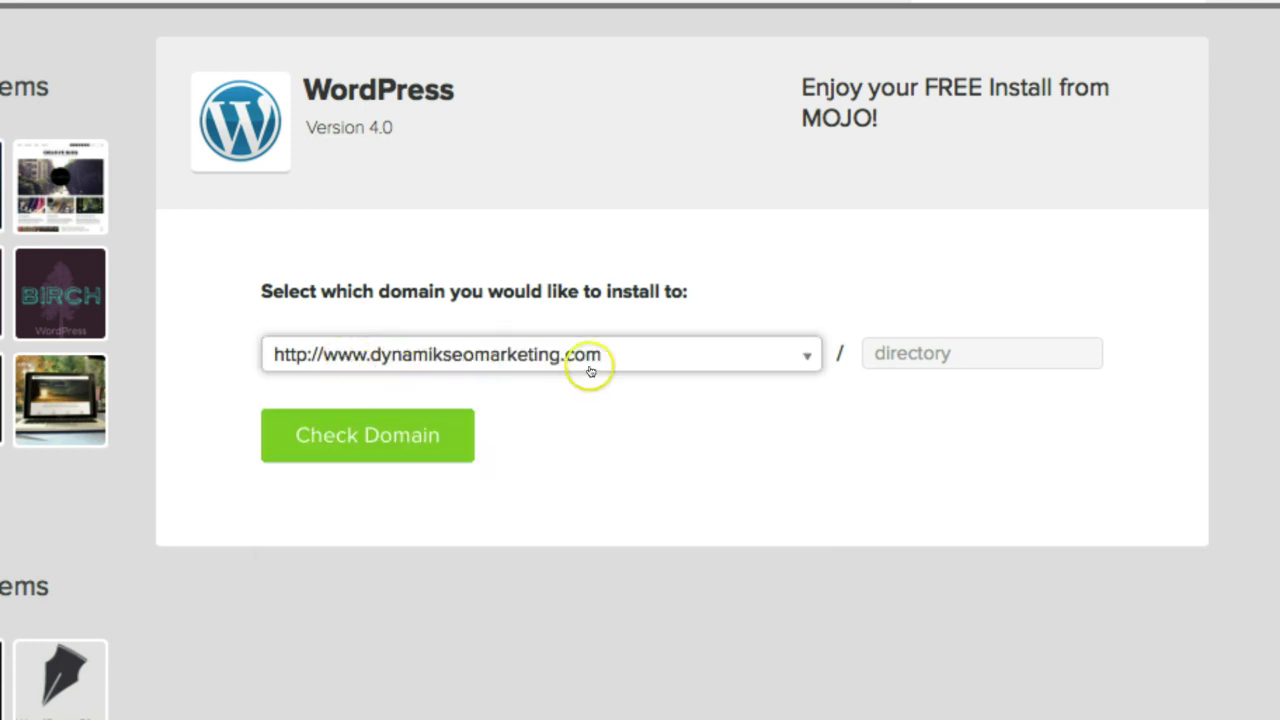
left_click(343, 437)
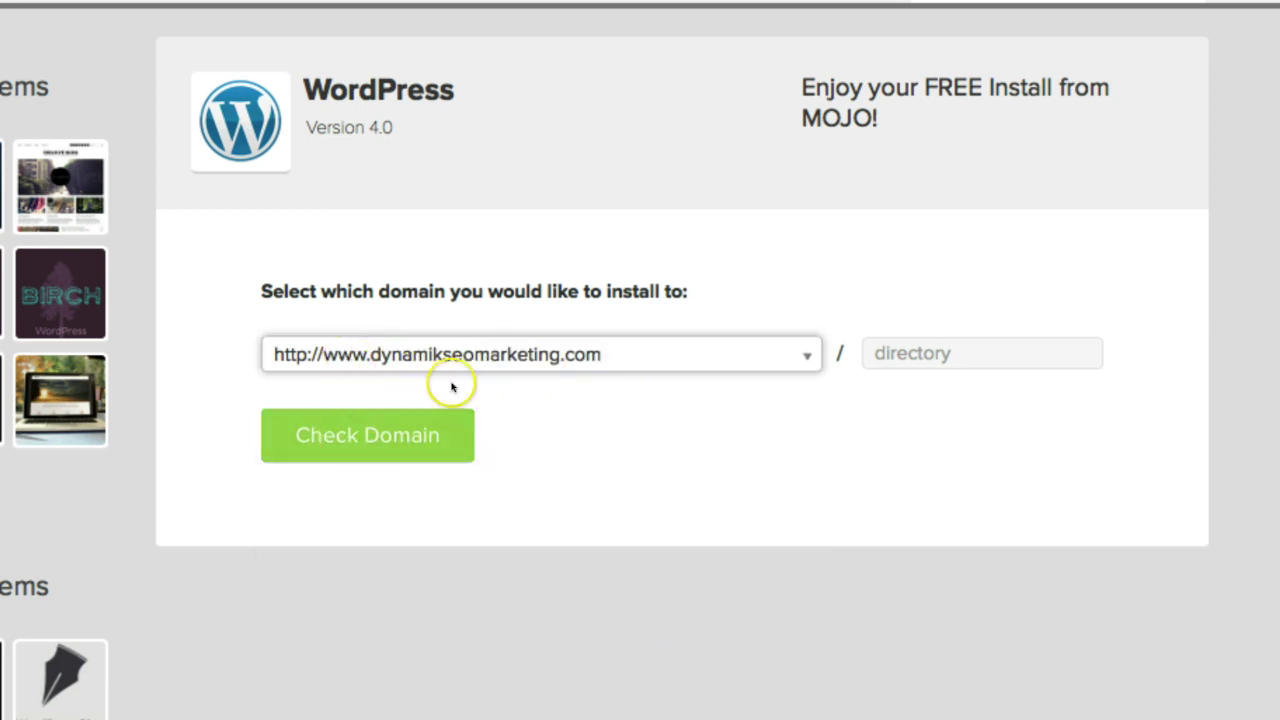
left_click(369, 441)
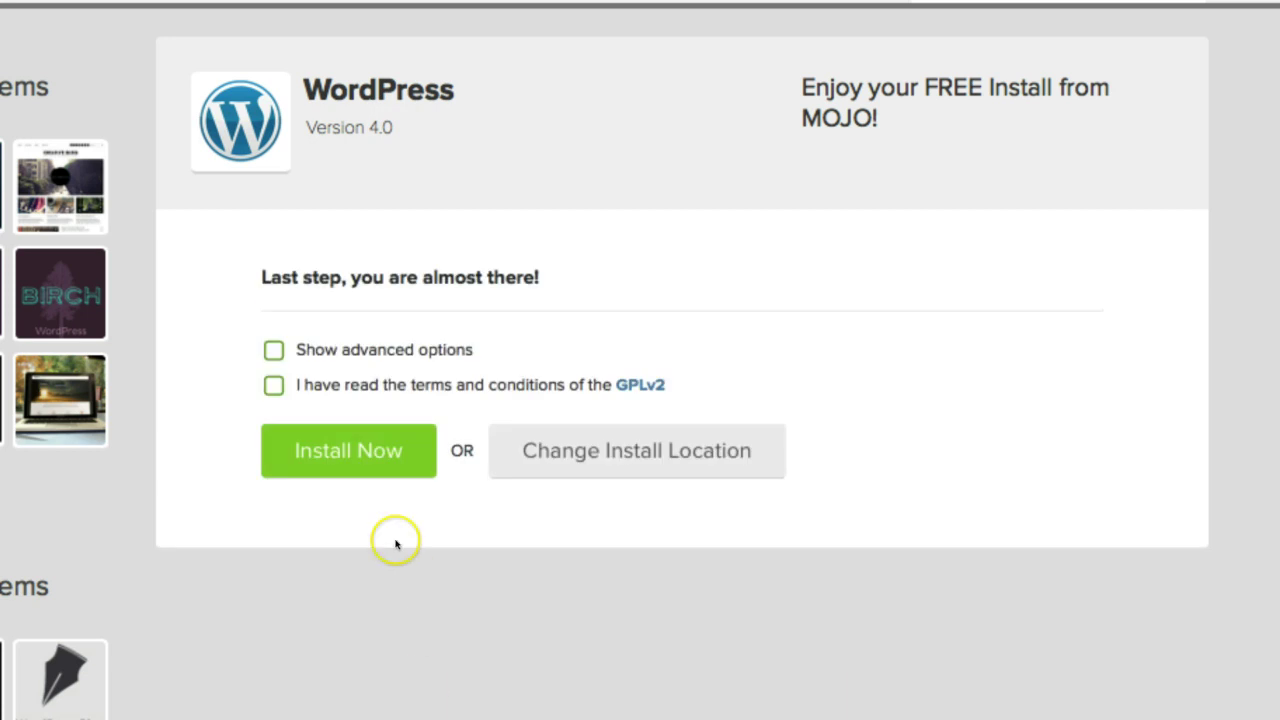
Step: Show the advanced options of the WordPress installation
left_click(274, 350)
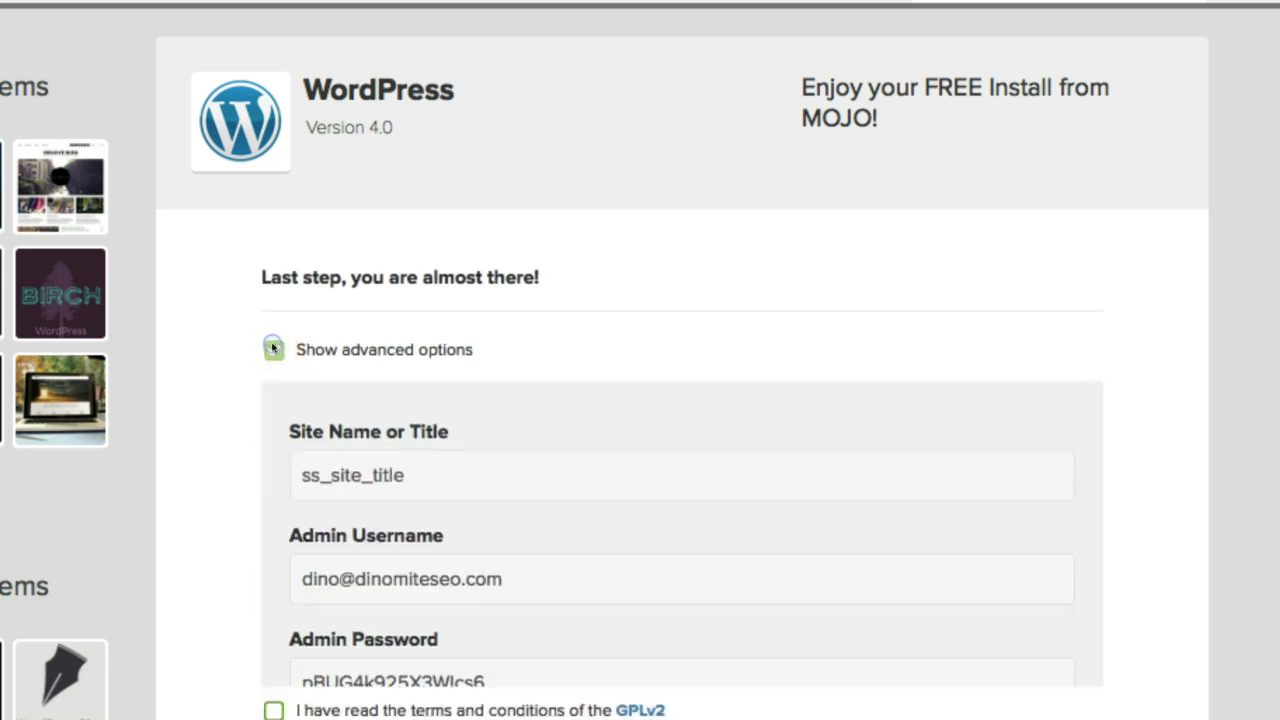
left_click(274, 350)
left_click(274, 485)
left_click(274, 350)
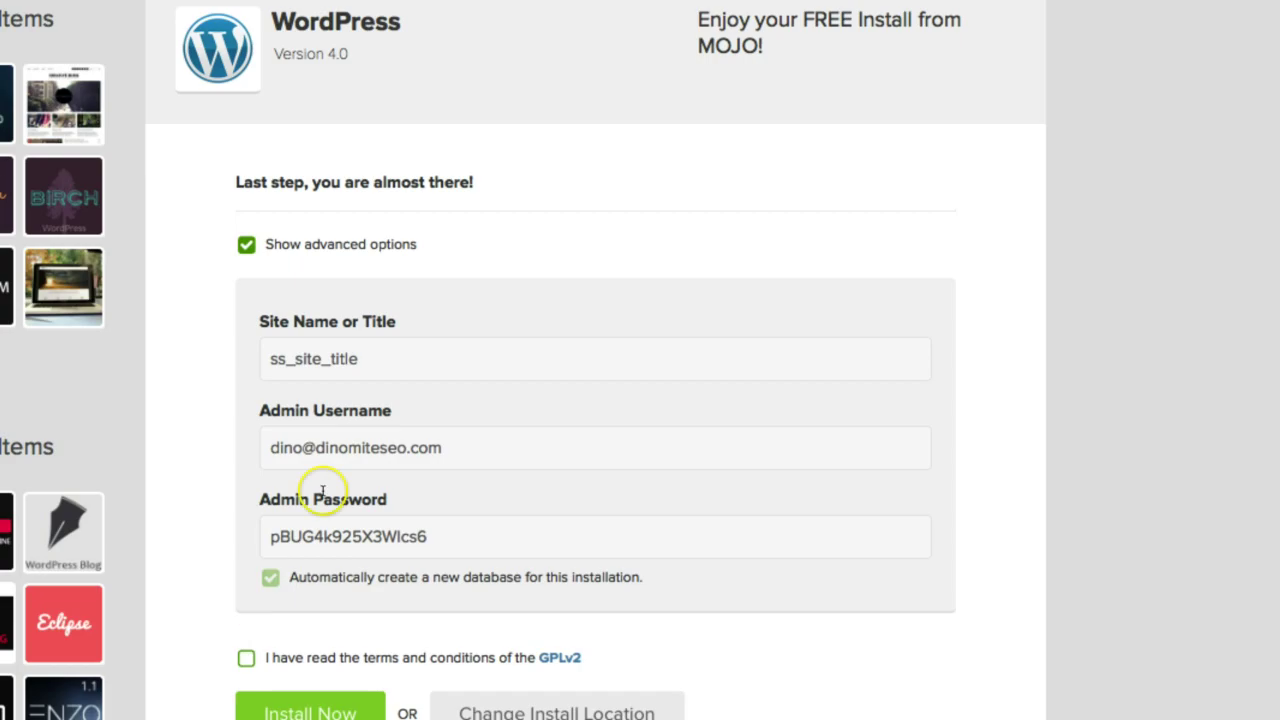
Step: Set the site name of the WordPress installation to "Dynamik SEO Marketing"
left_click(423, 490)
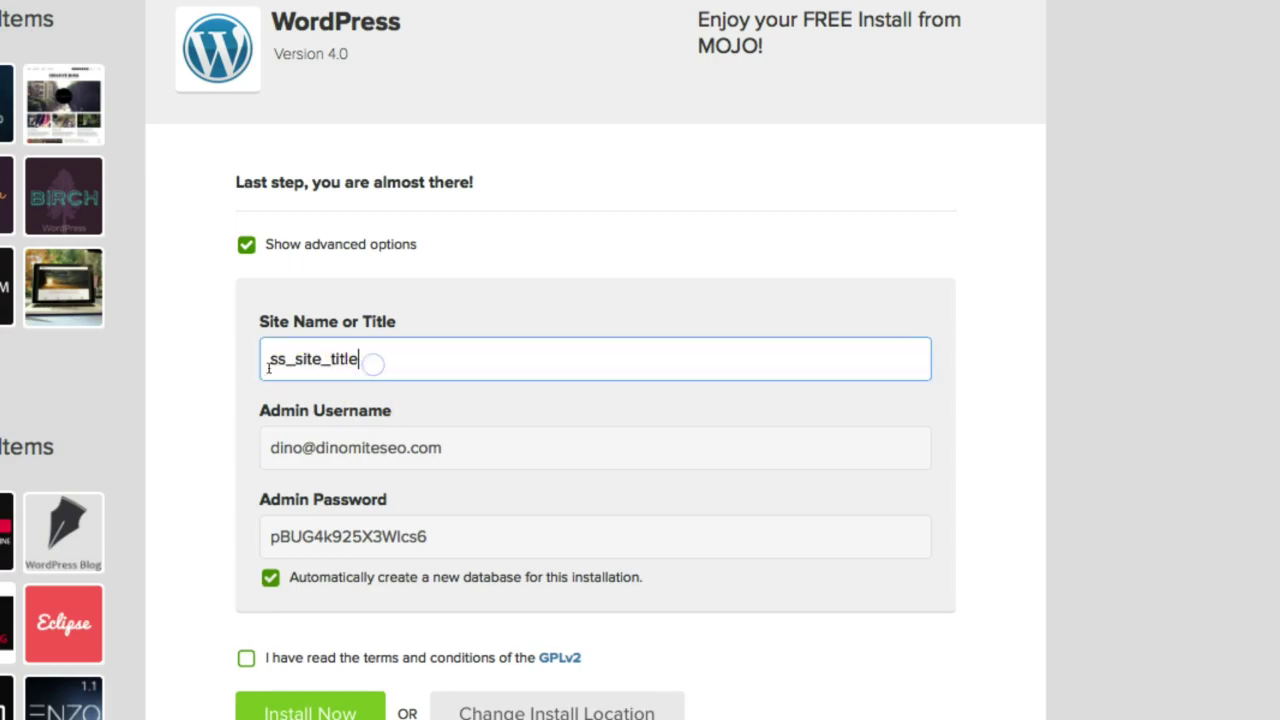
double_click(376, 362)
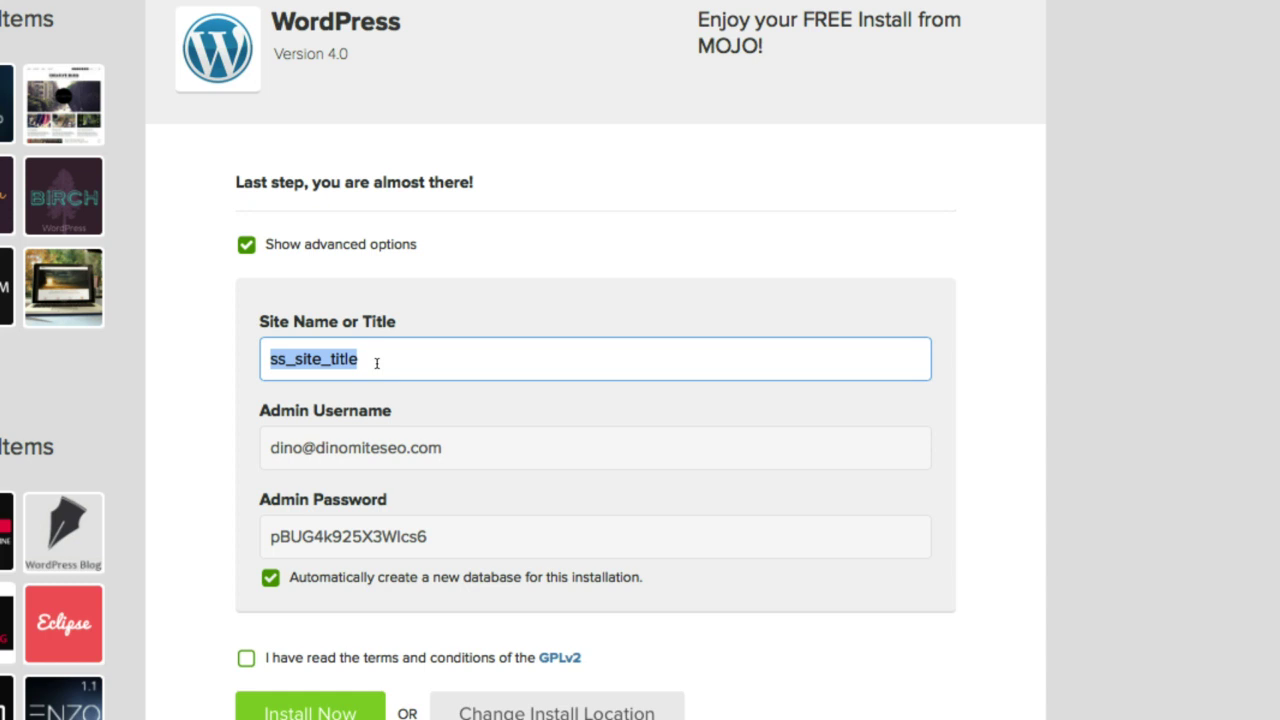
type("Dynanik SEO Marketing")
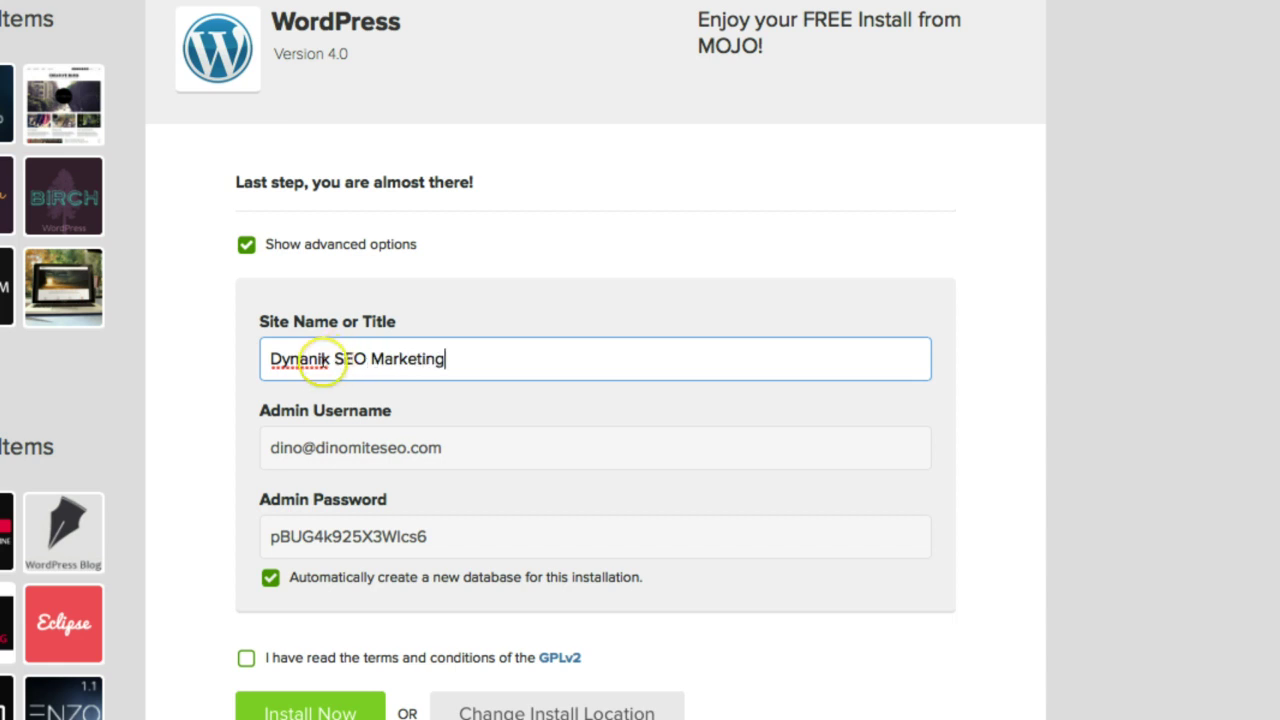
left_click_drag(321, 362, 312, 362)
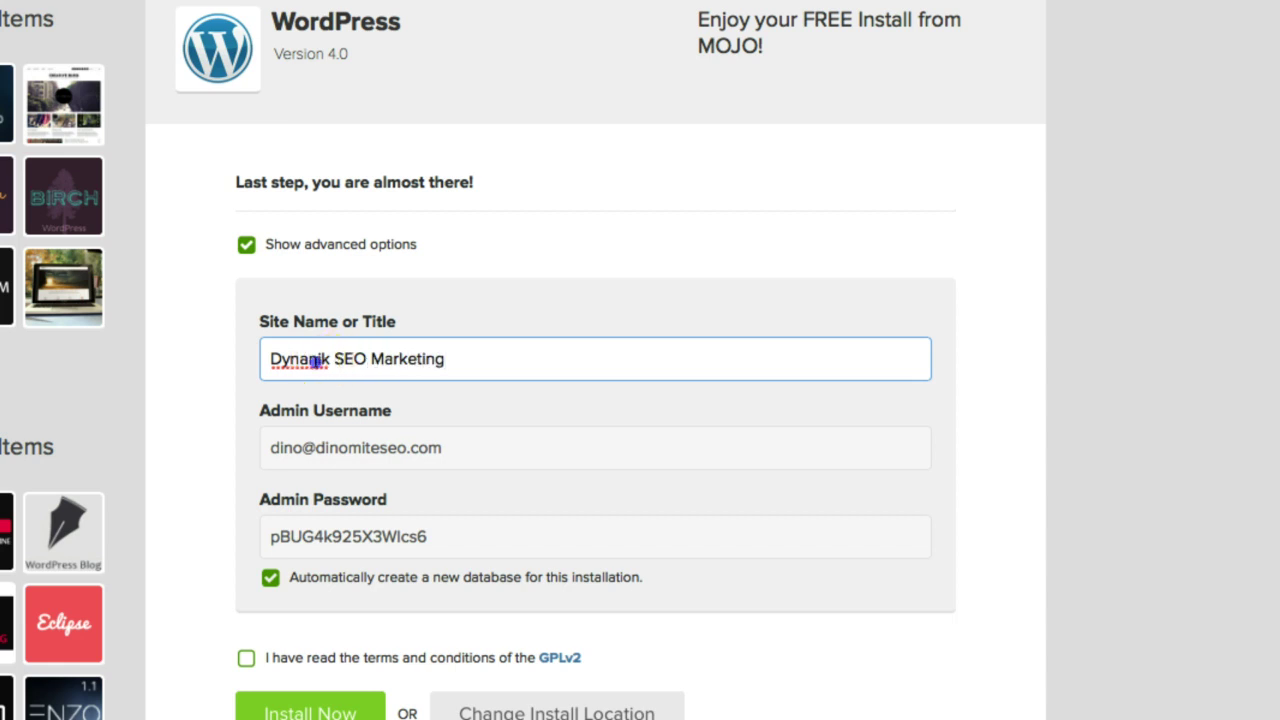
key("BackSpace")
type("m")
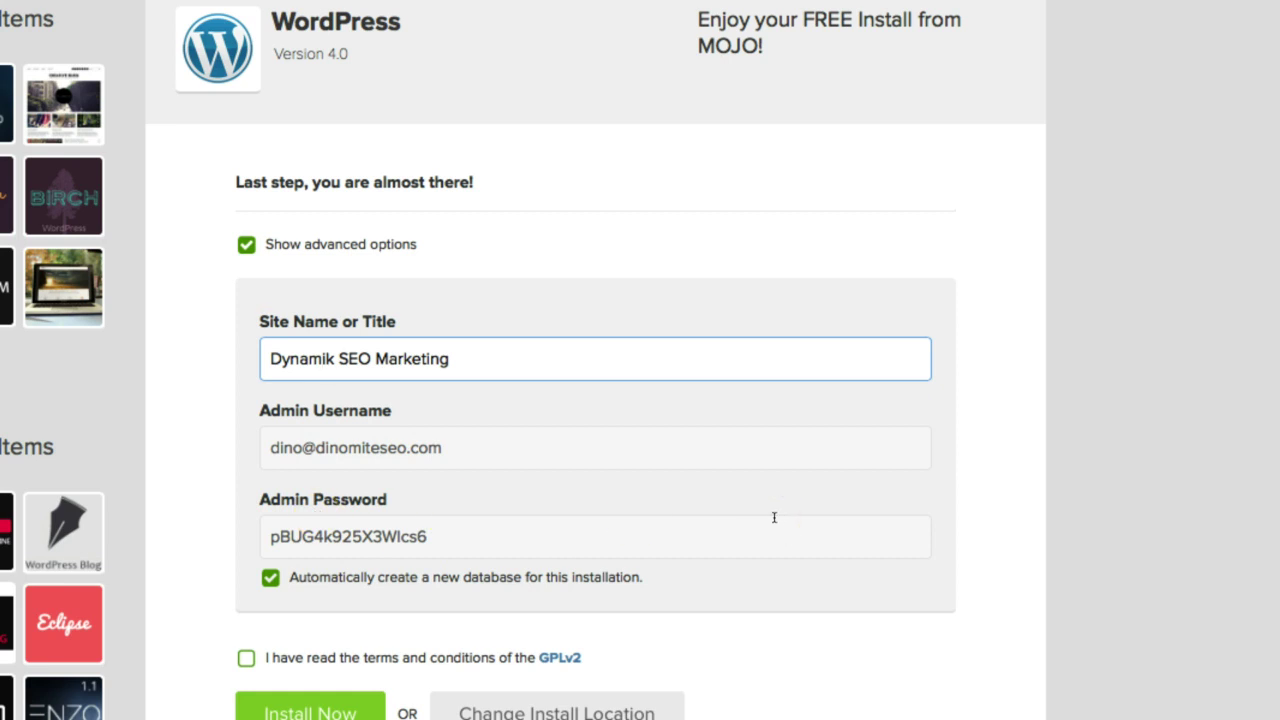
Step: Accept the GPLv2 terms and start the WordPress installation, dismissing the theme offer
left_click(660, 472)
left_click(247, 655)
scroll(260, 600, "down", 2)
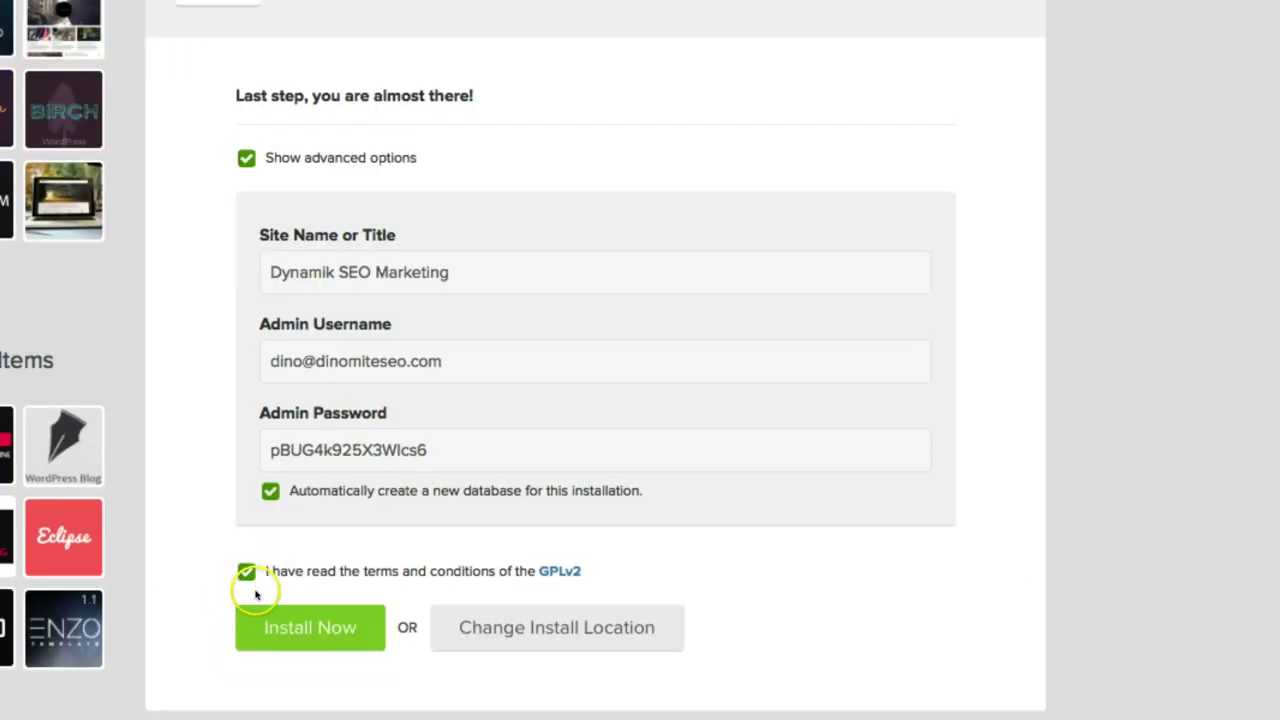
left_click(280, 627)
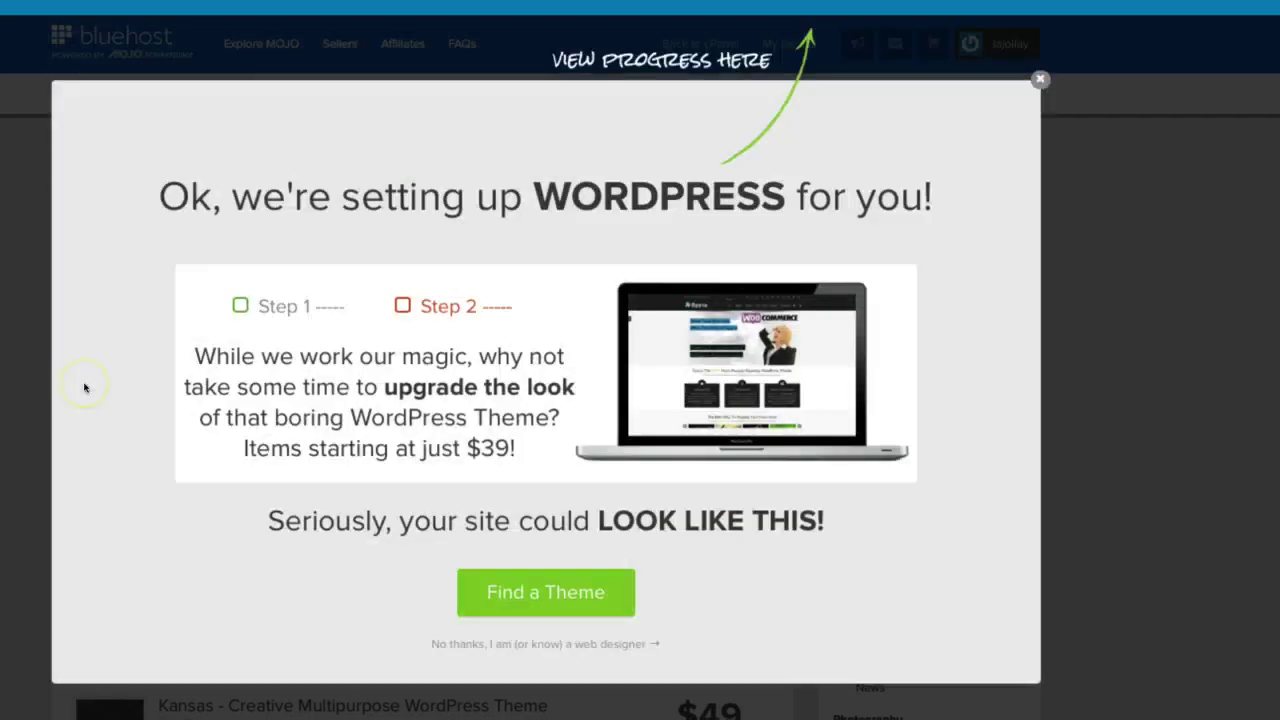
left_click(1040, 78)
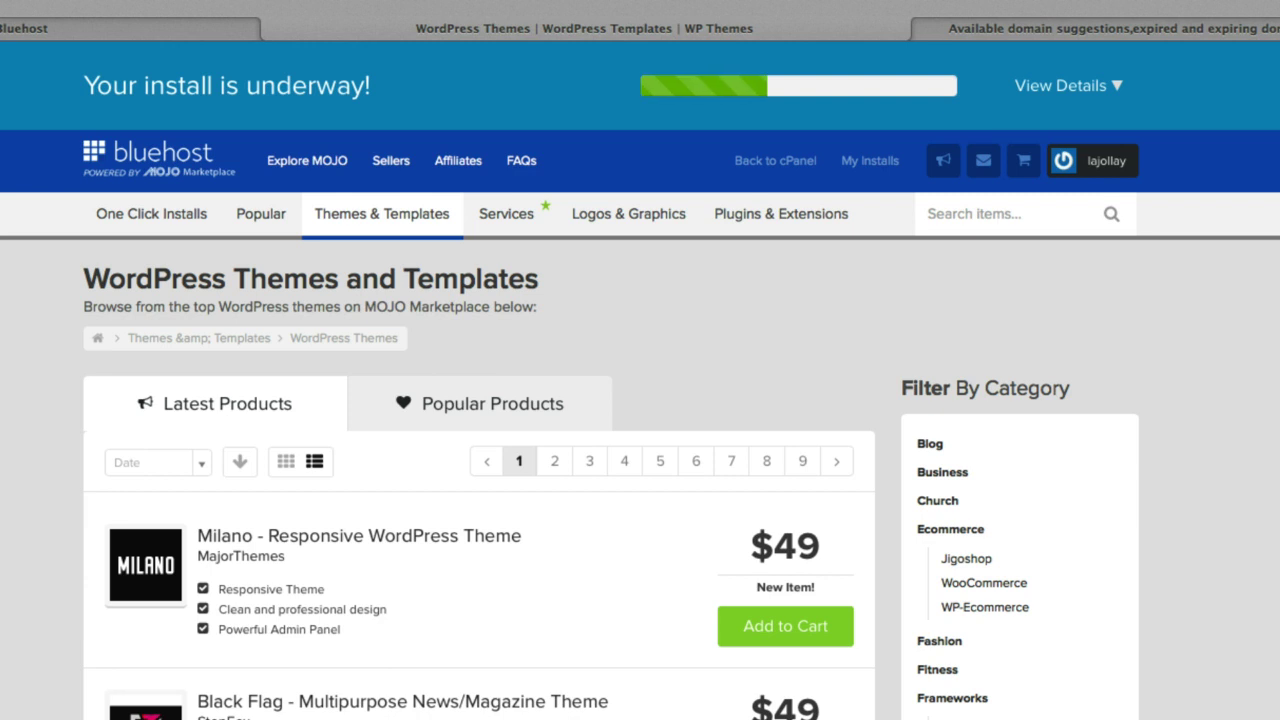
left_click(240, 386)
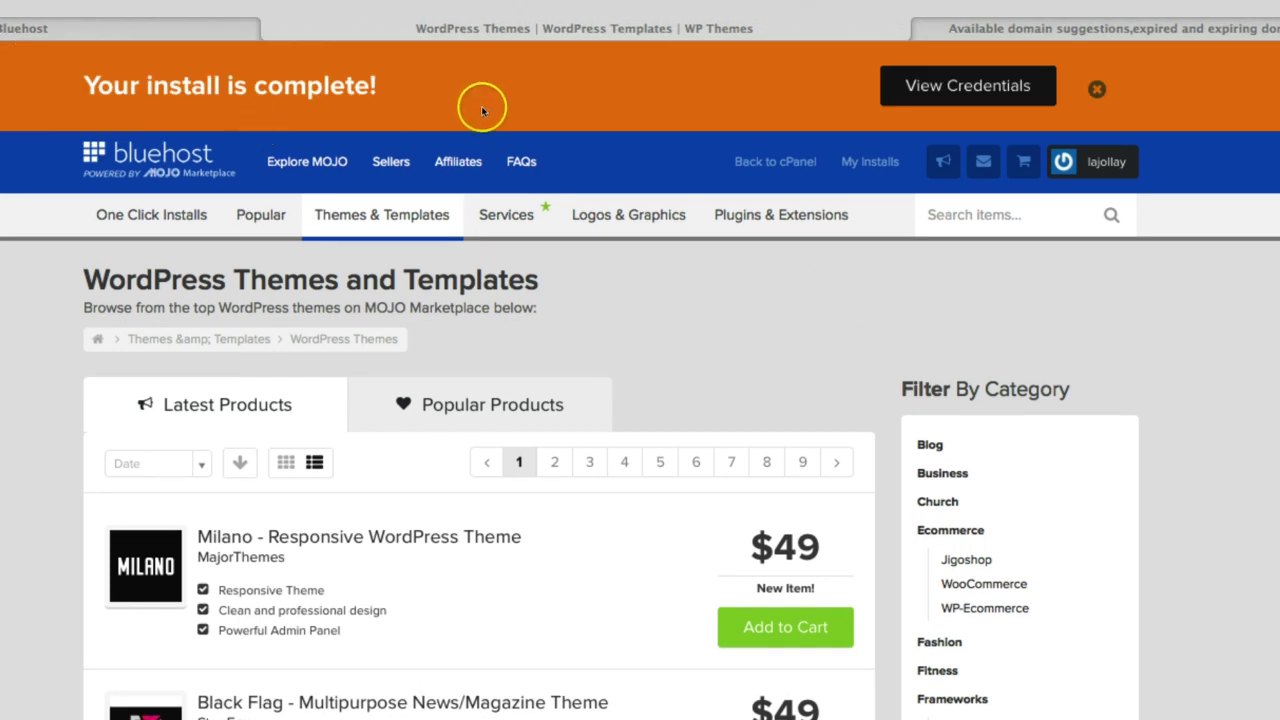
Step: View the installation credentials of the finished WordPress install in the Notification Center and highlight the site's login details
left_click(976, 88)
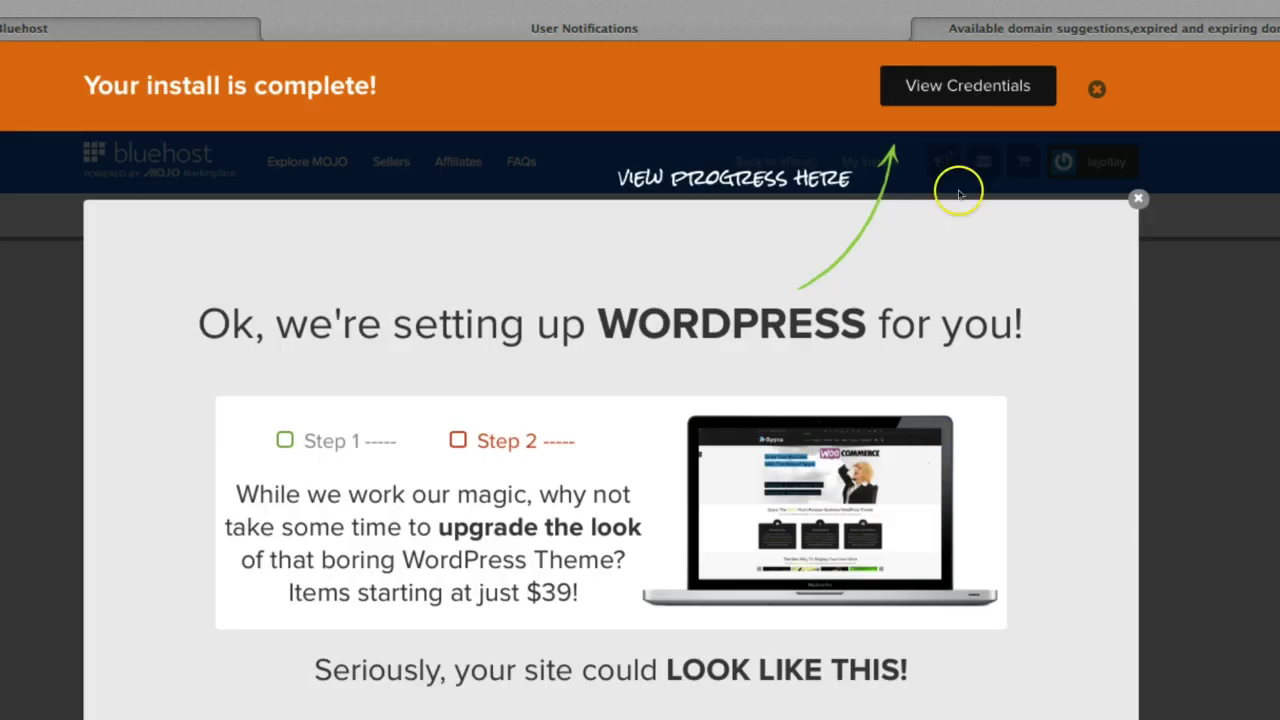
left_click(1138, 201)
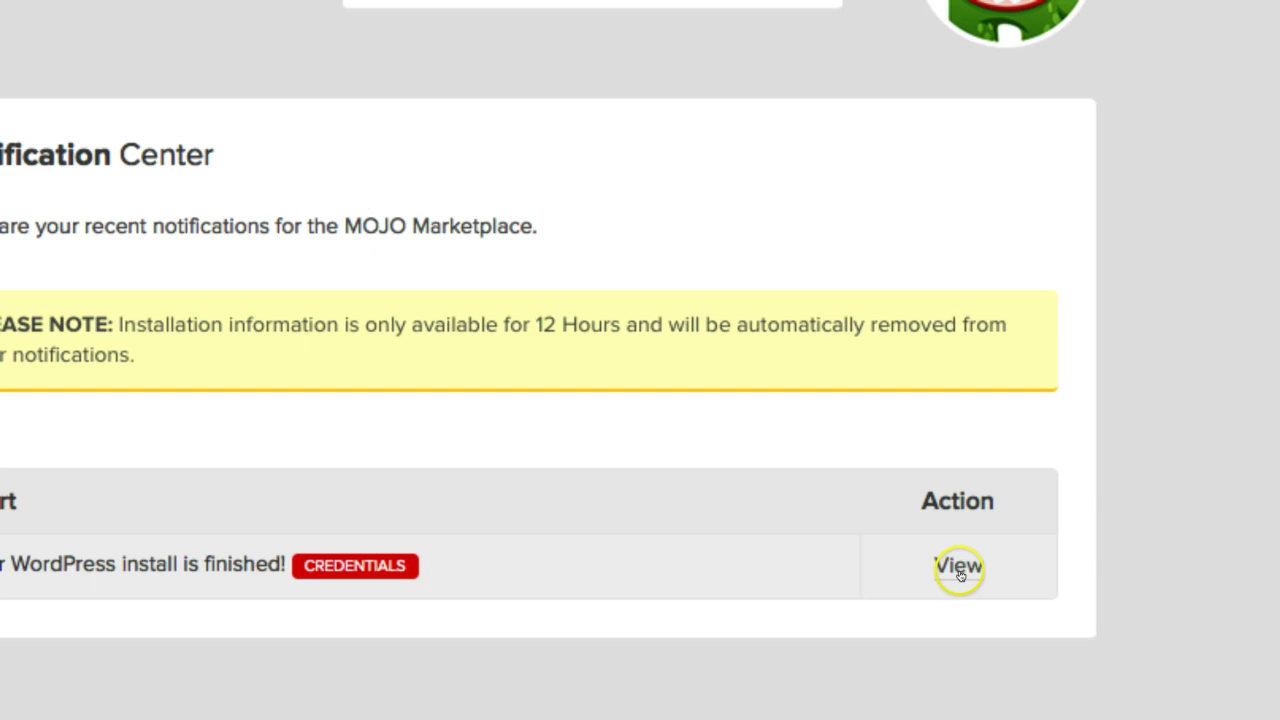
left_click(959, 567)
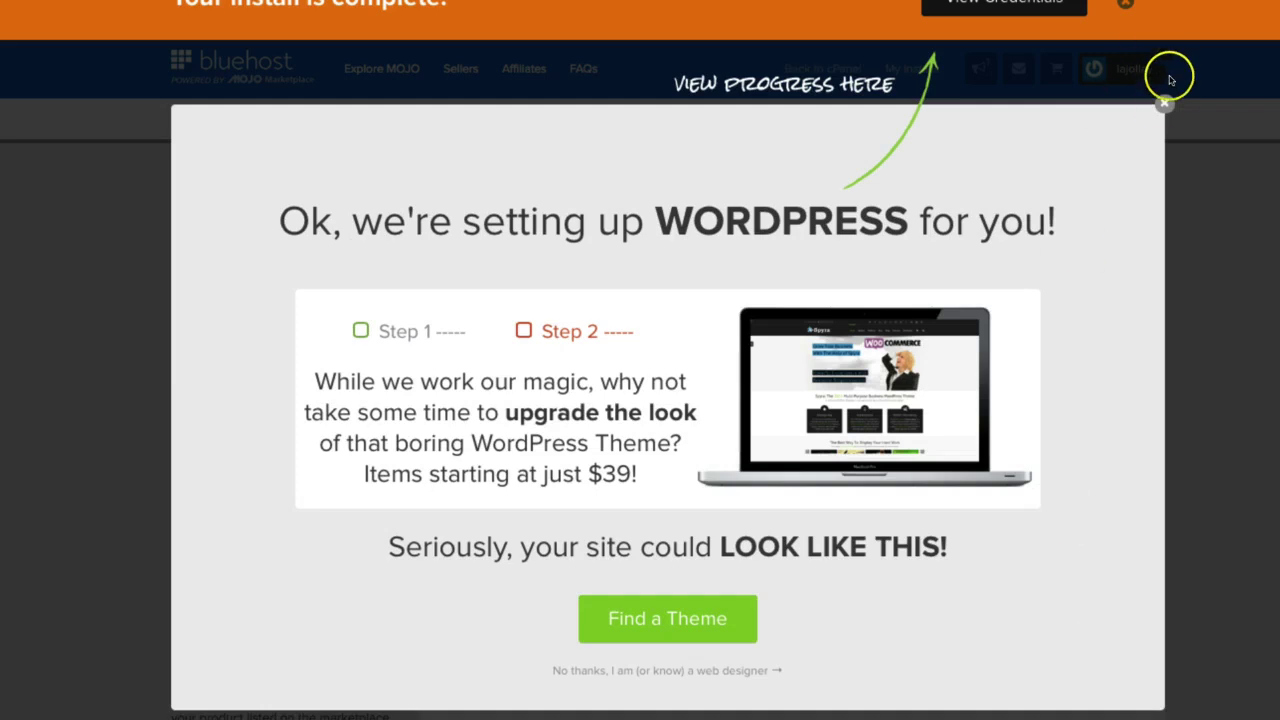
left_click(1162, 104)
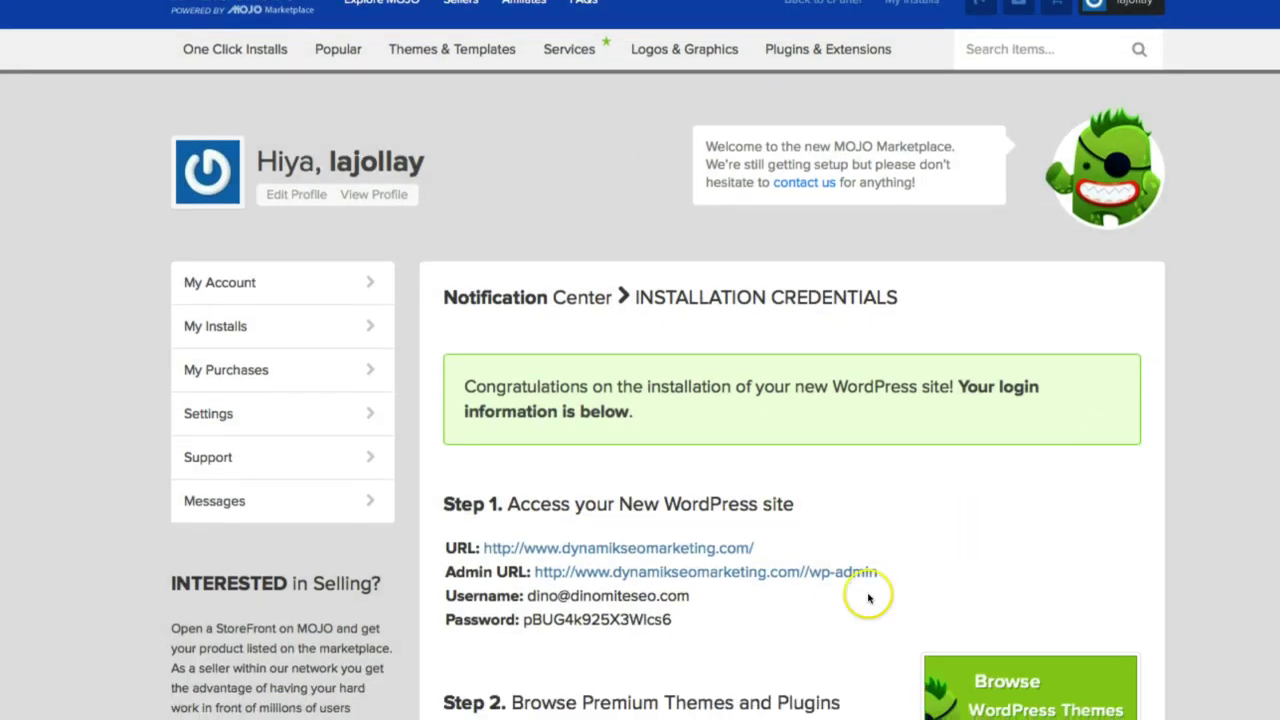
left_click_drag(675, 621, 430, 532)
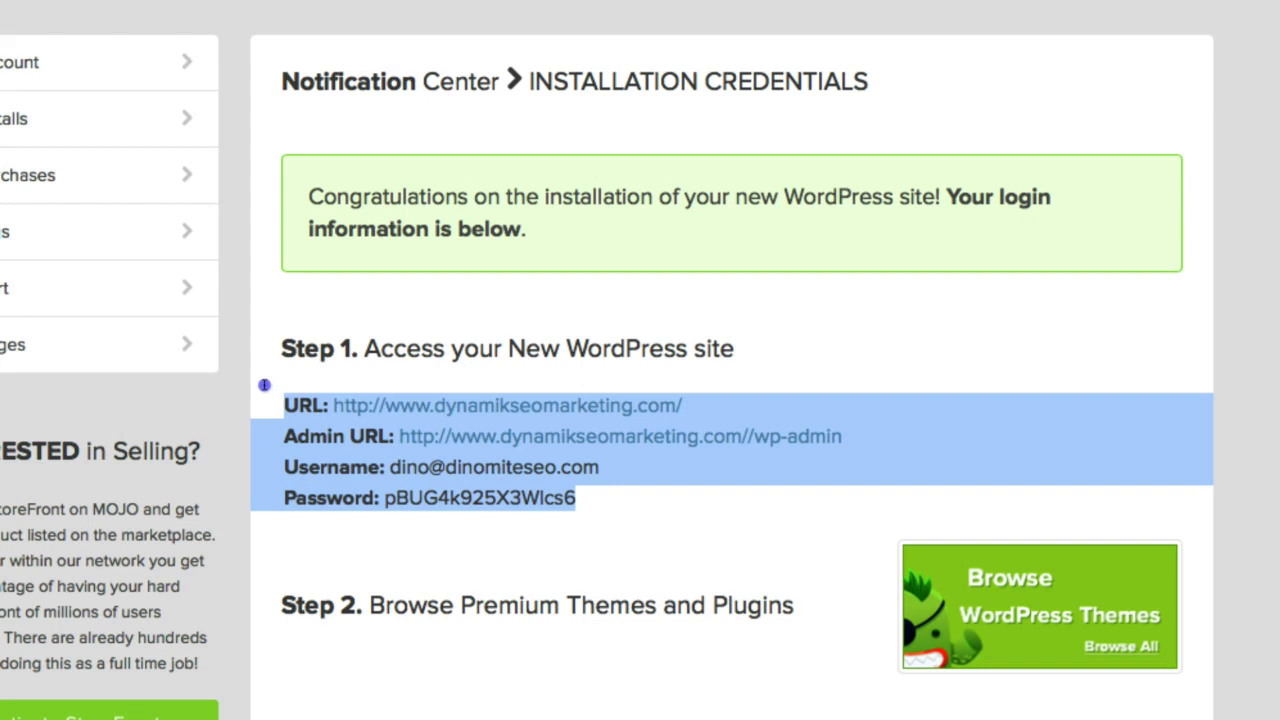
left_click(852, 333)
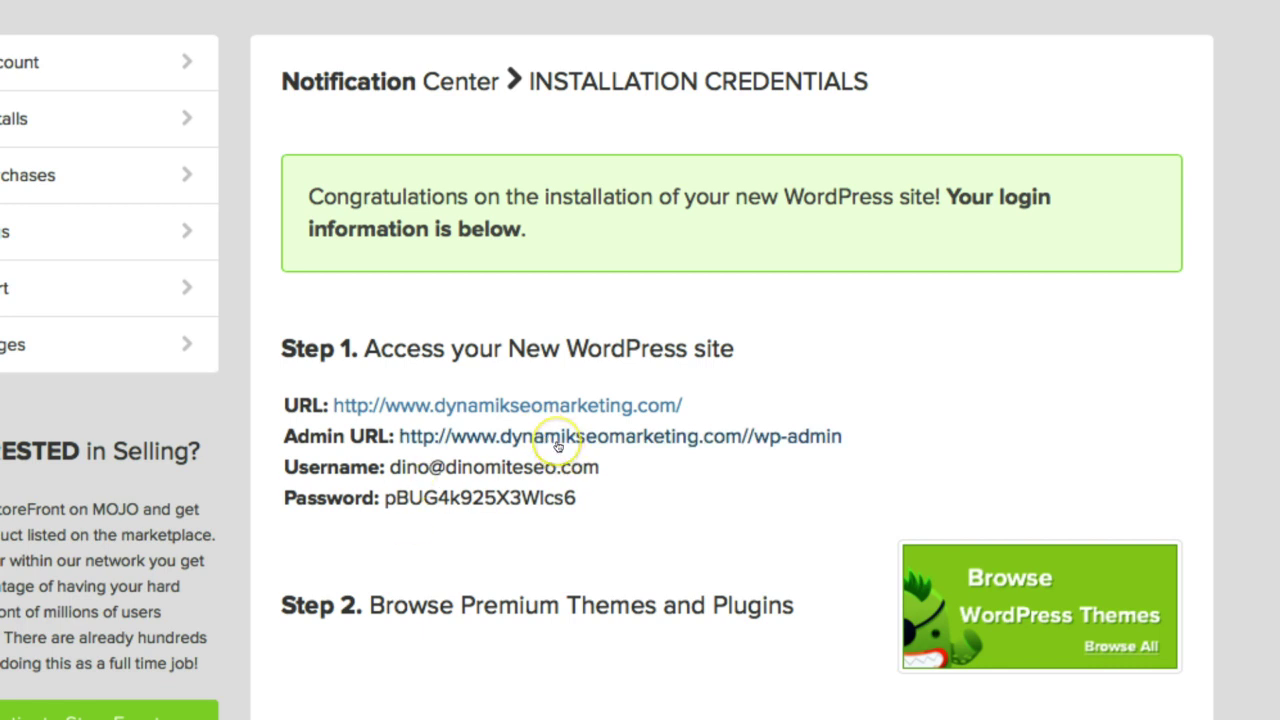
Step: Open the new site's wp-admin login page and fill in the username copied from the installation credentials
left_click(474, 430)
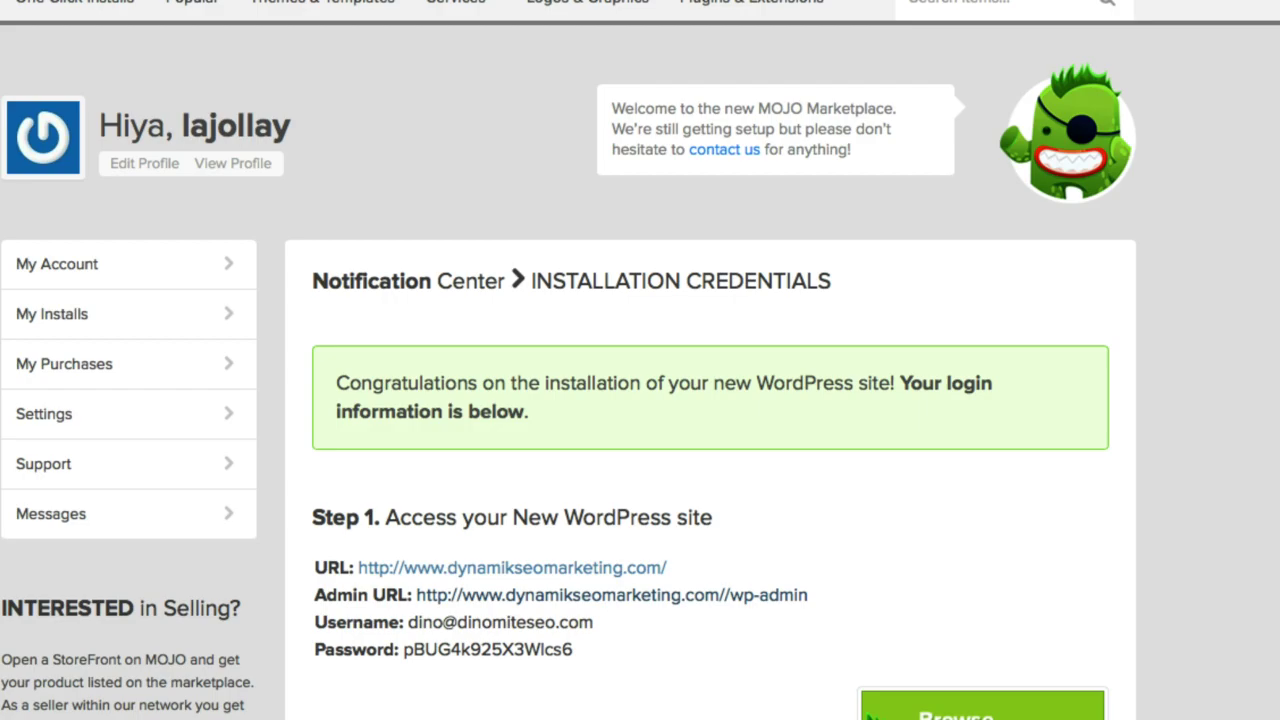
left_click_drag(594, 622, 411, 622)
key("ctrl+c")
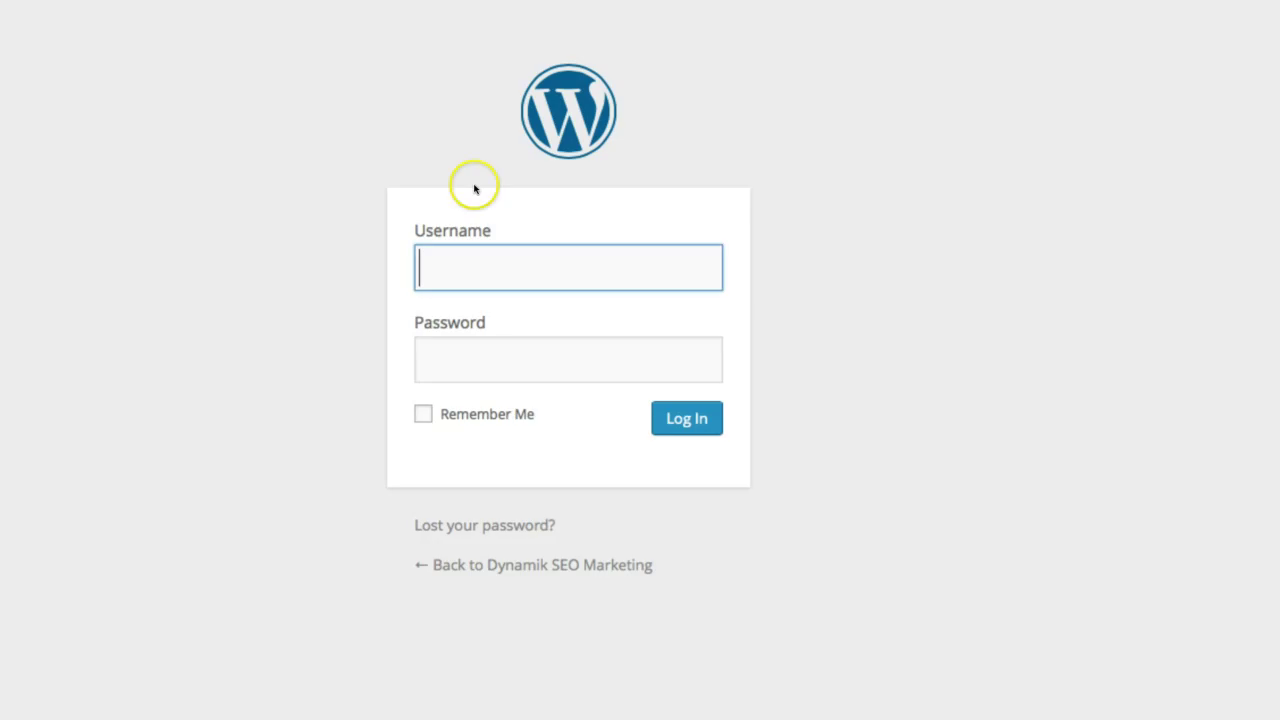
left_click(449, 269)
key("ctrl+v")
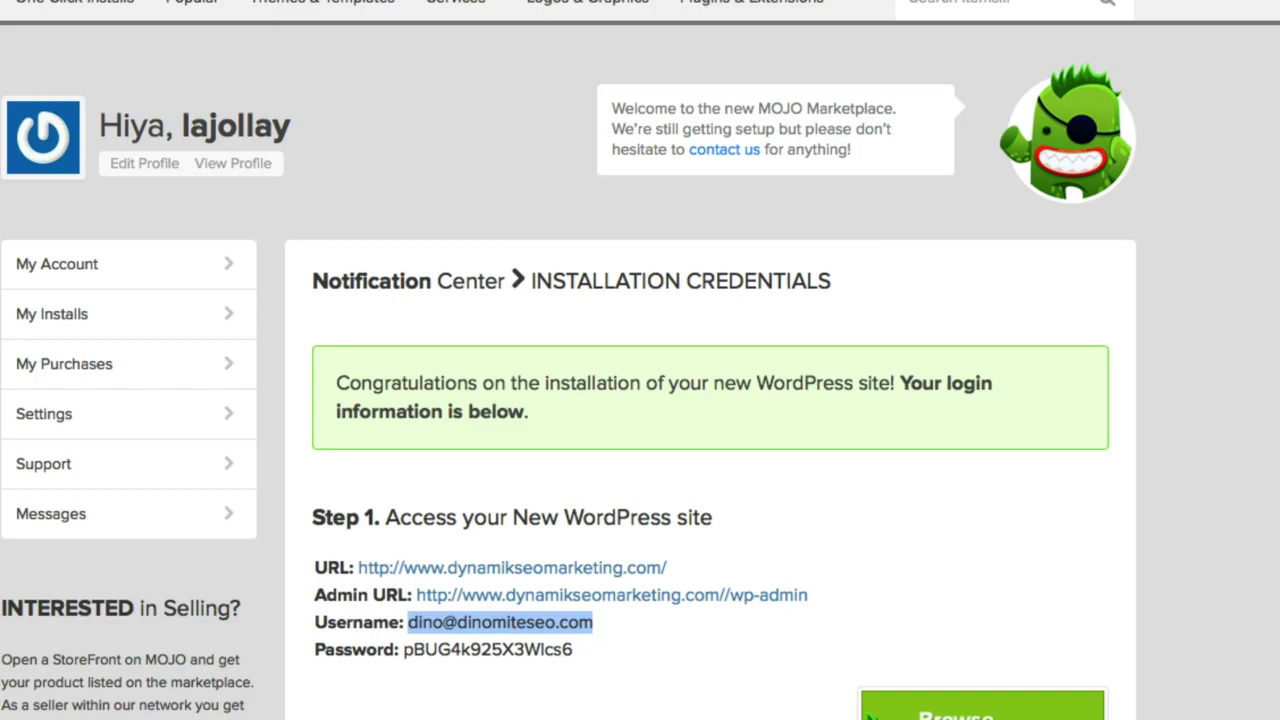
Step: Fill in the admin password copied from the installation credentials and log in to WordPress
left_click_drag(574, 650, 408, 651)
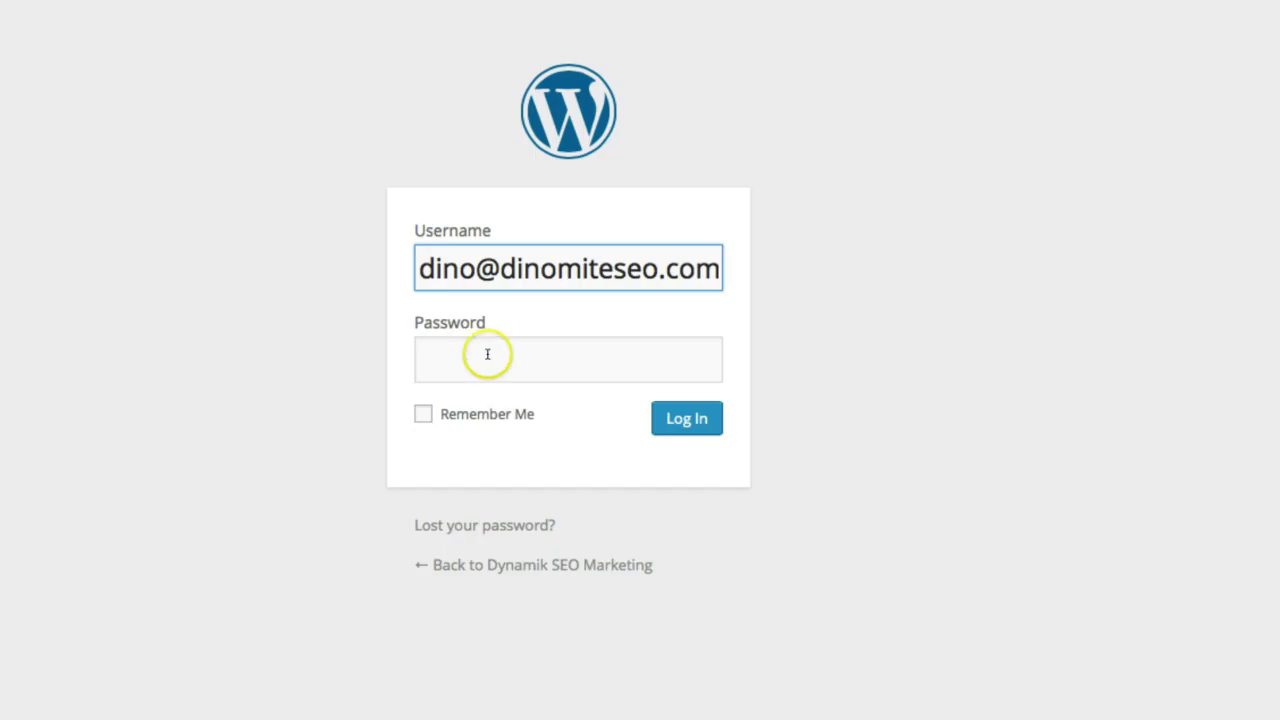
left_click(486, 351)
key("ctrl+v")
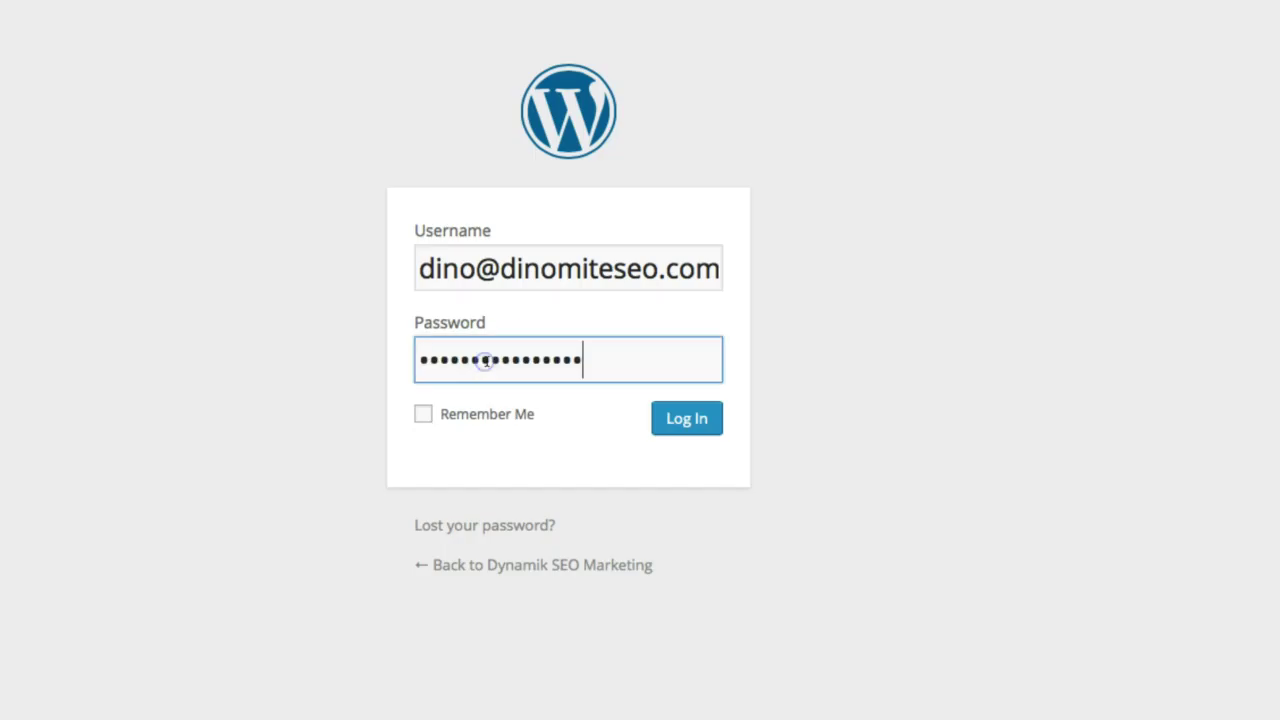
left_click(710, 428)
left_click(650, 12)
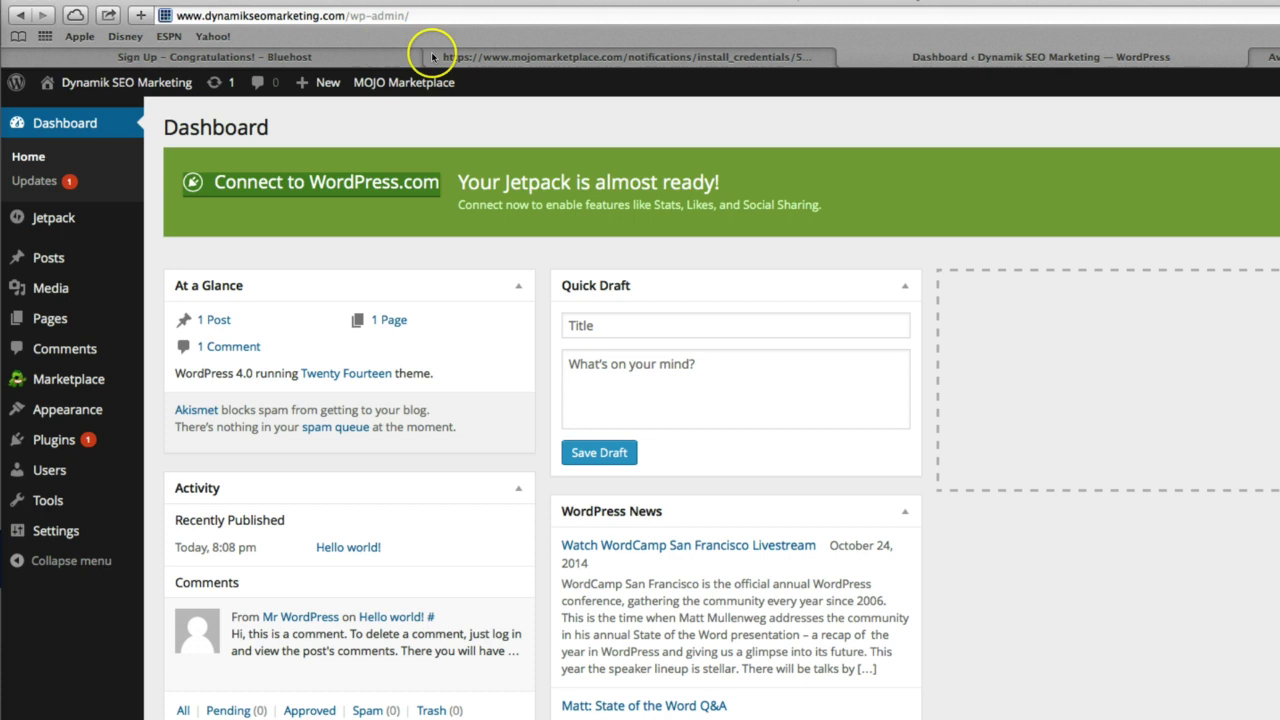
left_click_drag(346, 15, 183, 15)
key("super+c")
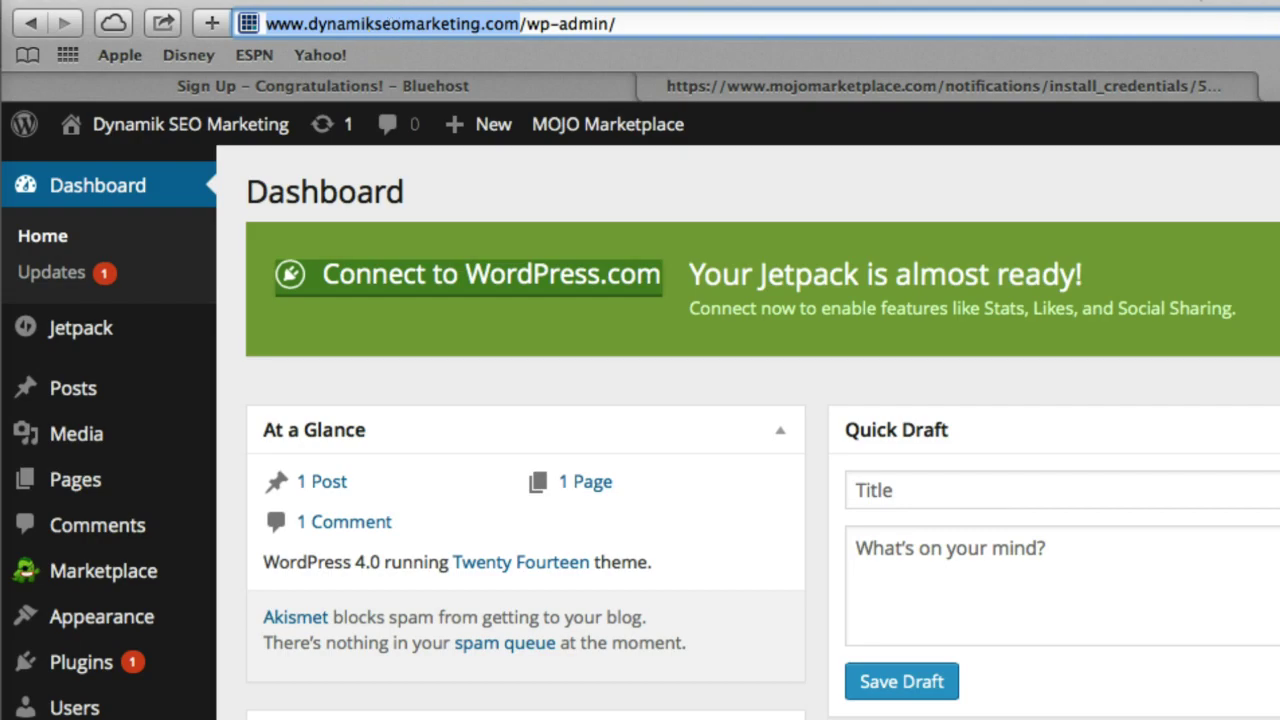
key("super+t")
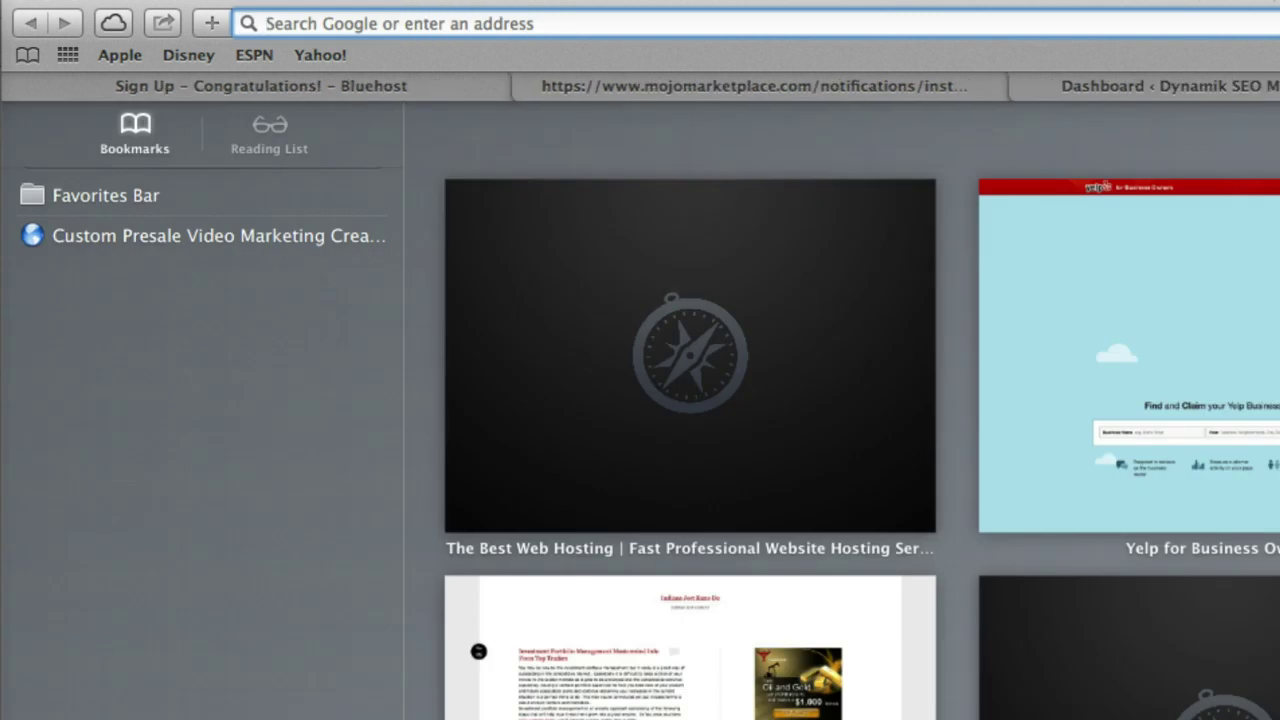
key("super+v")
key("Escape")
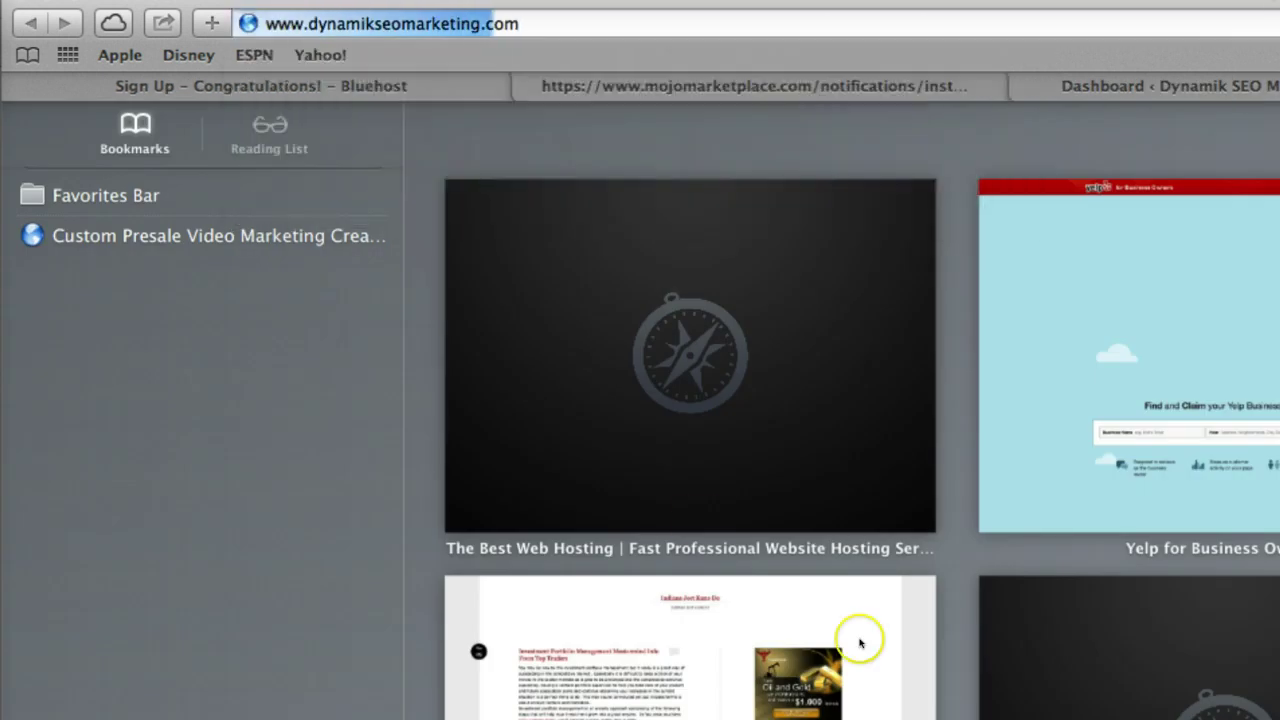
key("Return")
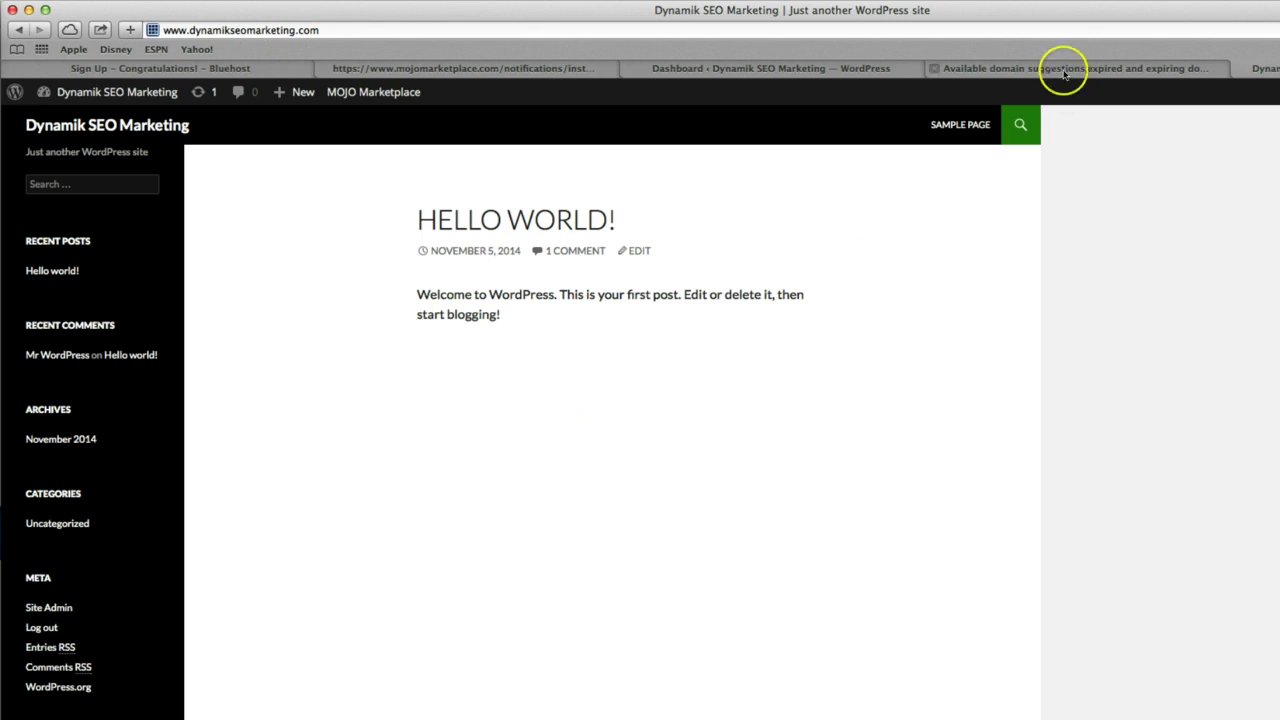
Step: Return to the WordPress dashboard and open the theme upload form for adding a new theme
left_click(789, 70)
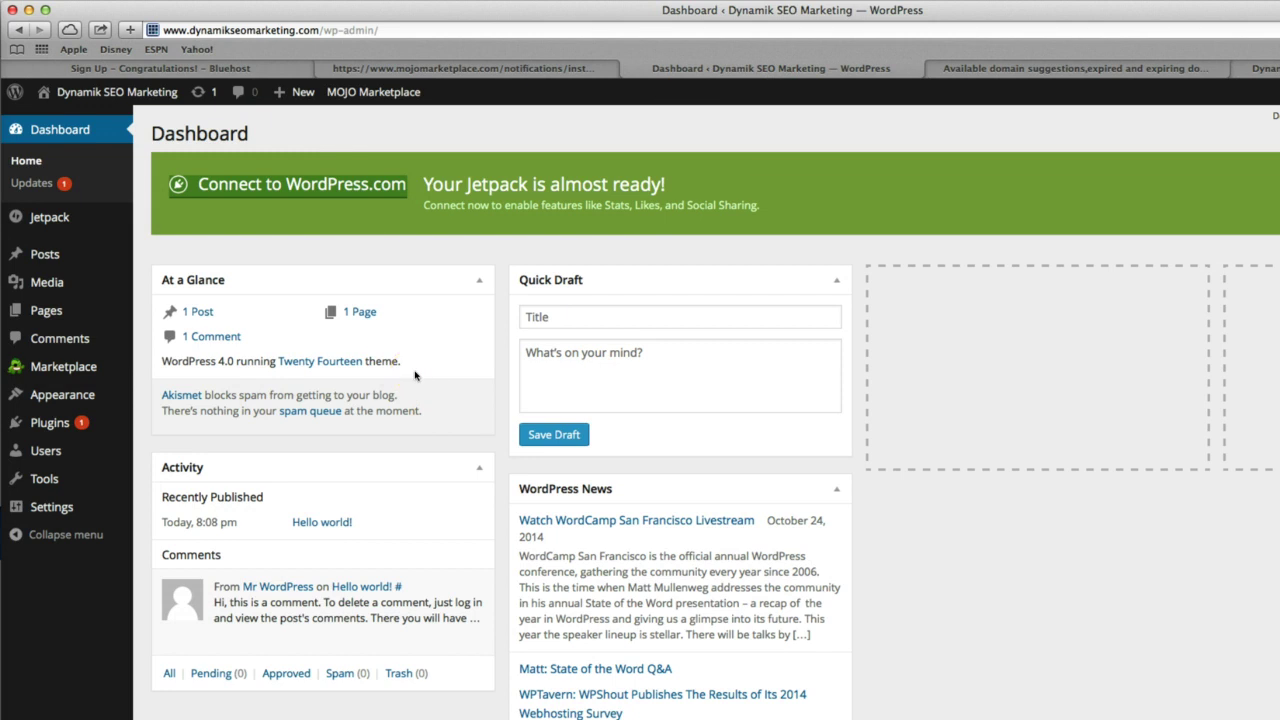
mouse_move(80, 401)
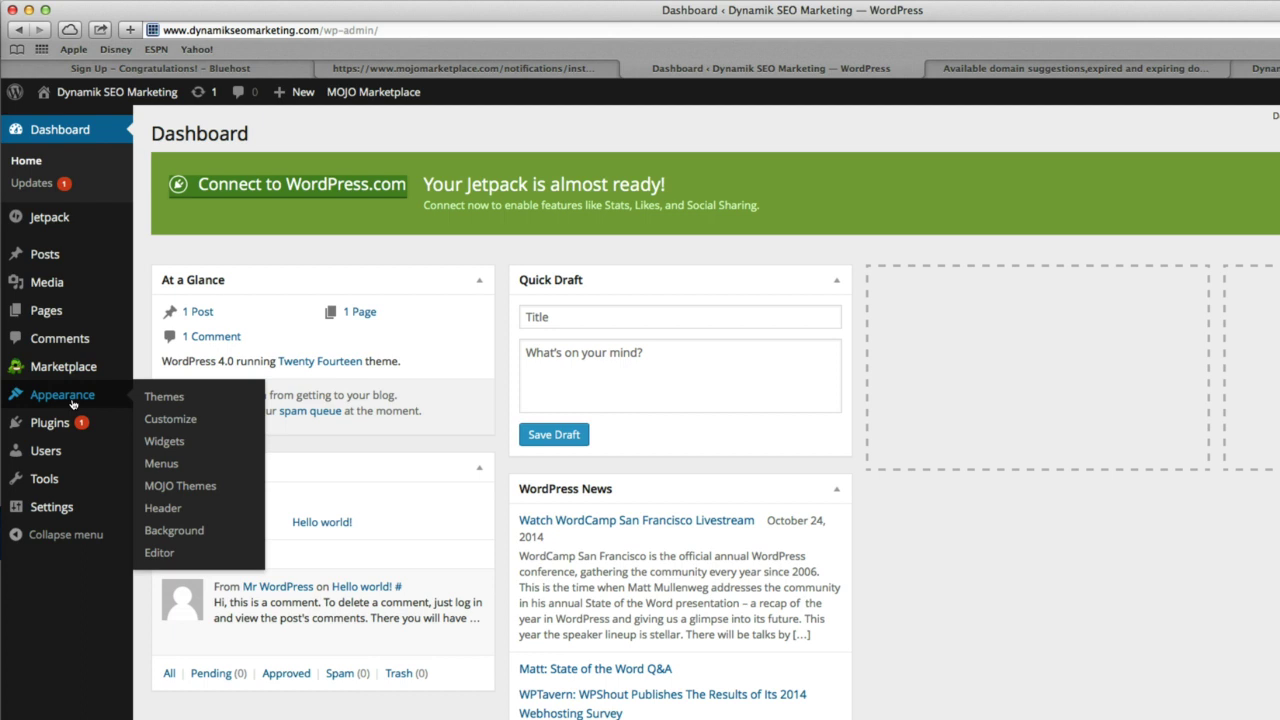
left_click(152, 401)
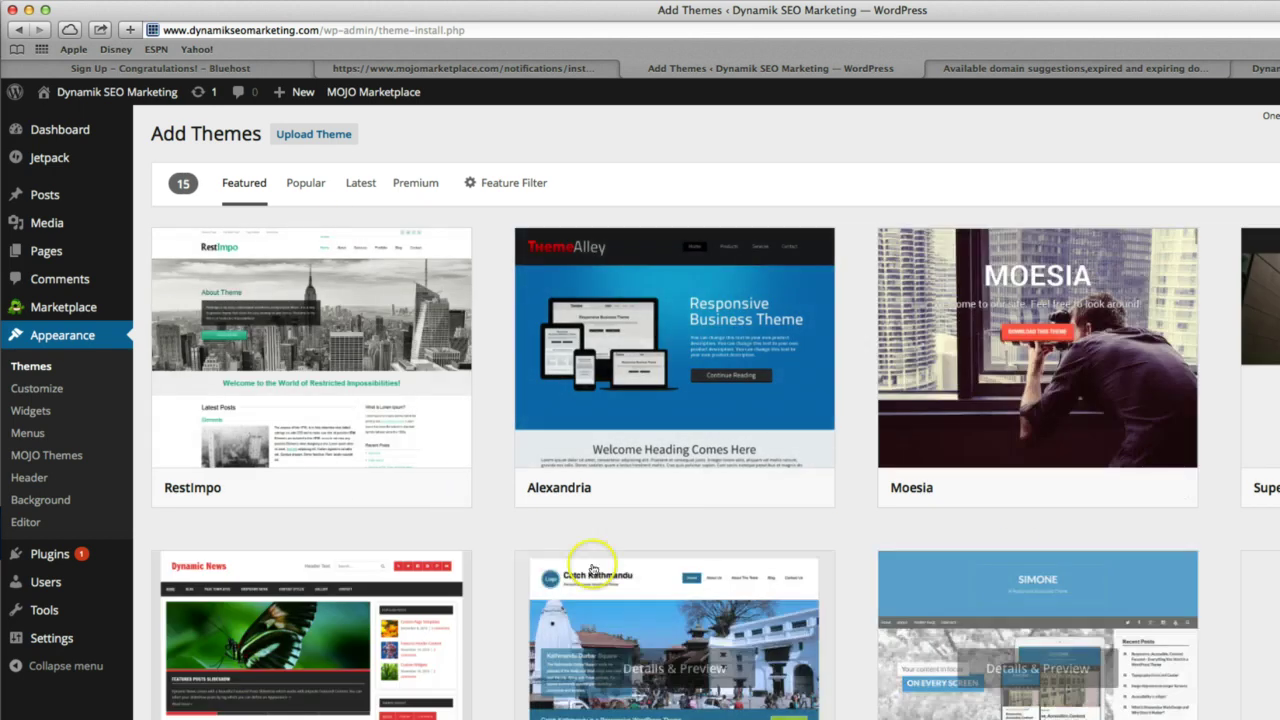
left_click(312, 135)
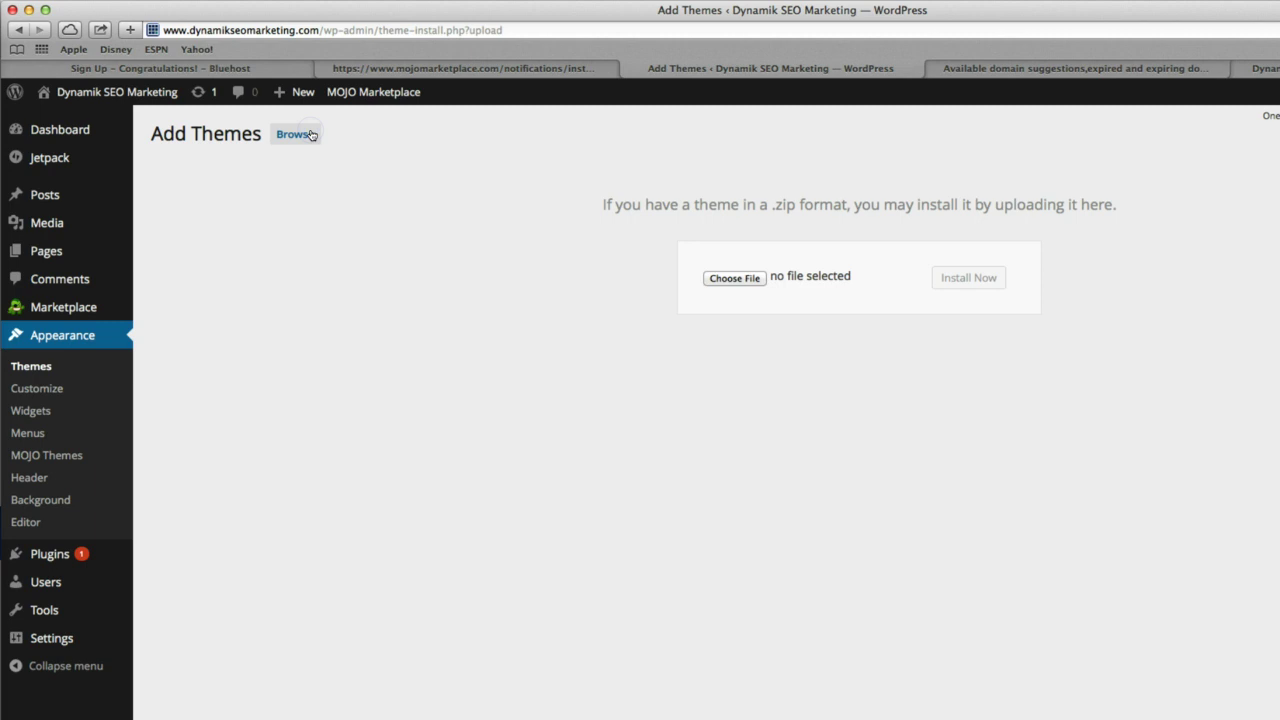
Step: Upload themeforest-8012838-seo-wp-social-media-and-digital-marketing-agency.zip from the Desktop as a new theme and start its installation
left_click(733, 279)
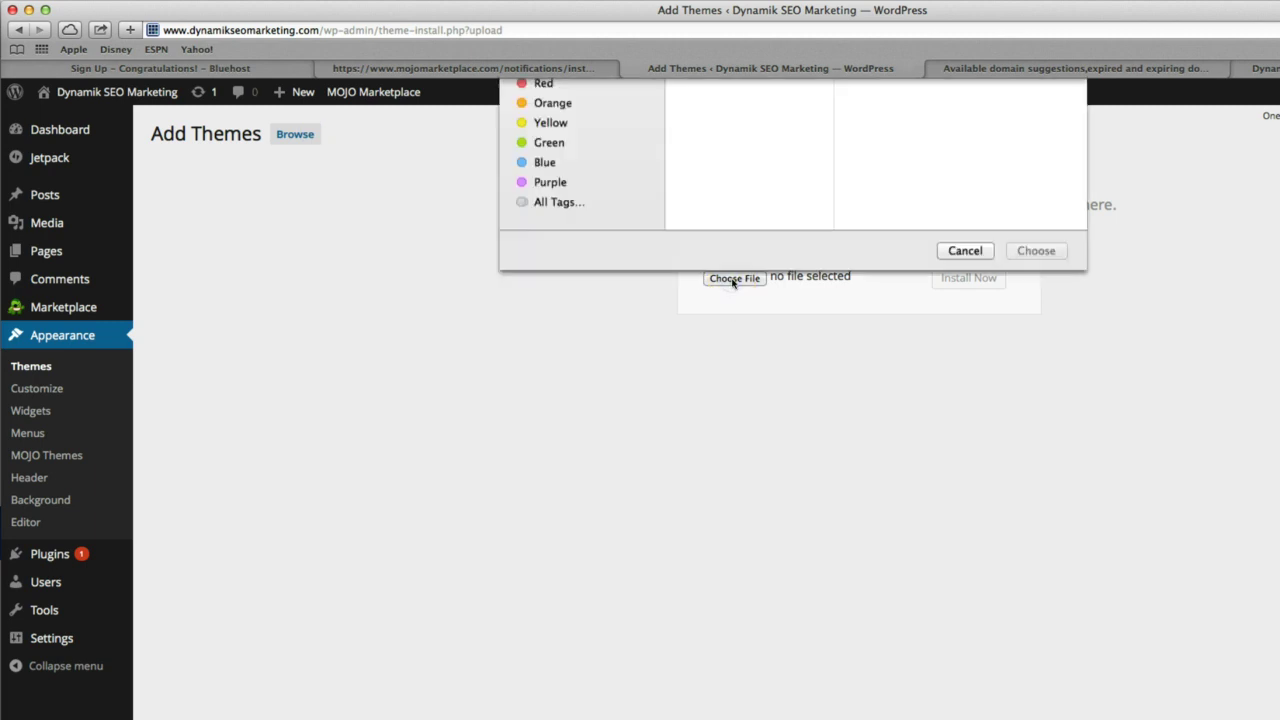
scroll(745, 210, "down", 15)
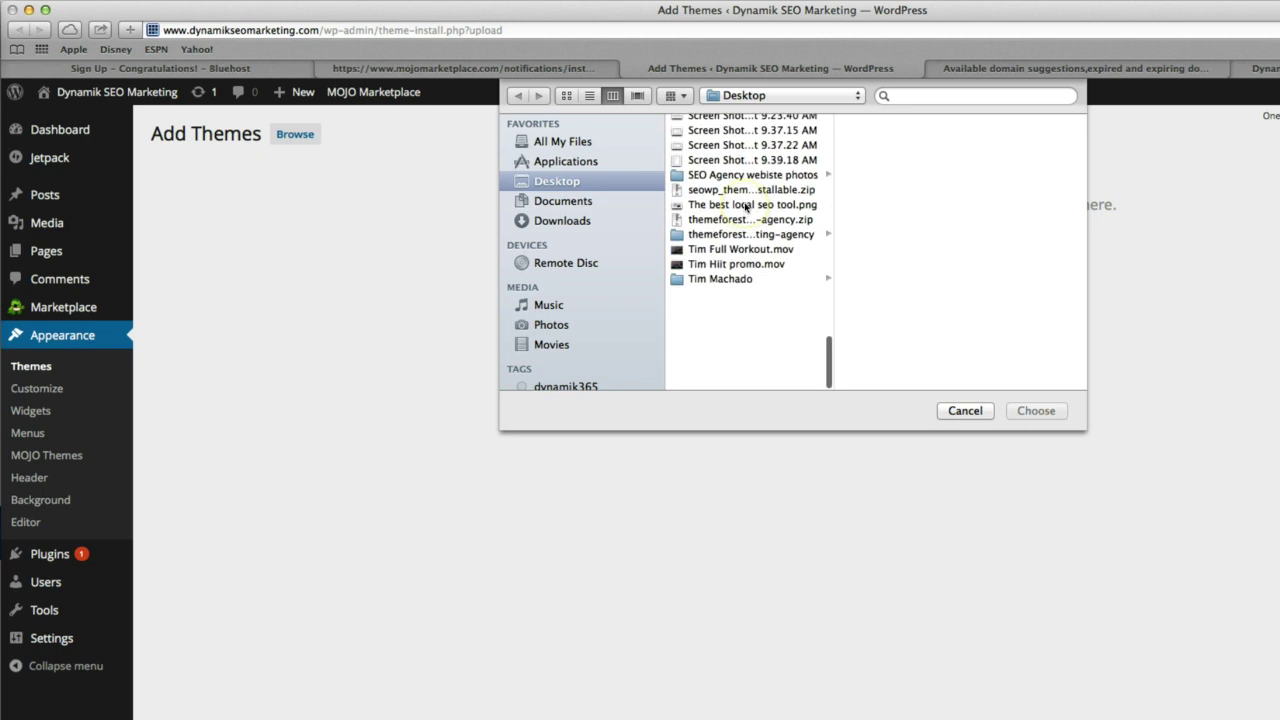
left_click(740, 324)
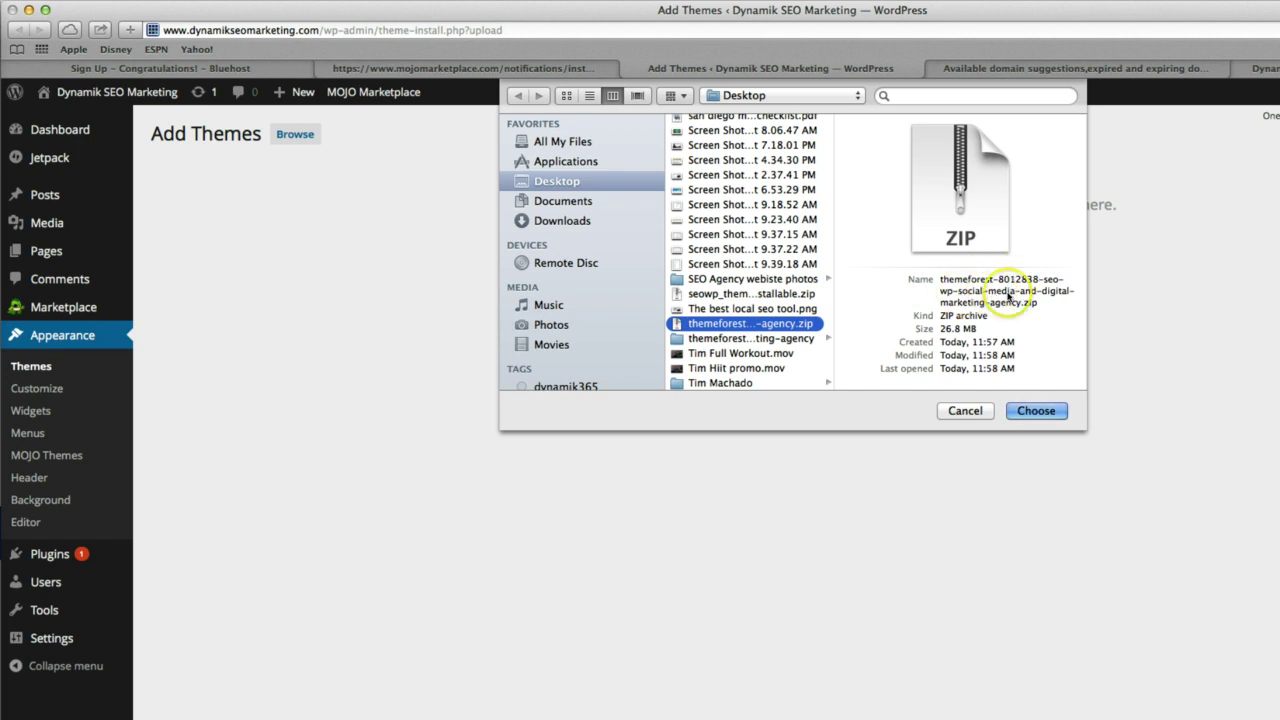
left_click(1036, 411)
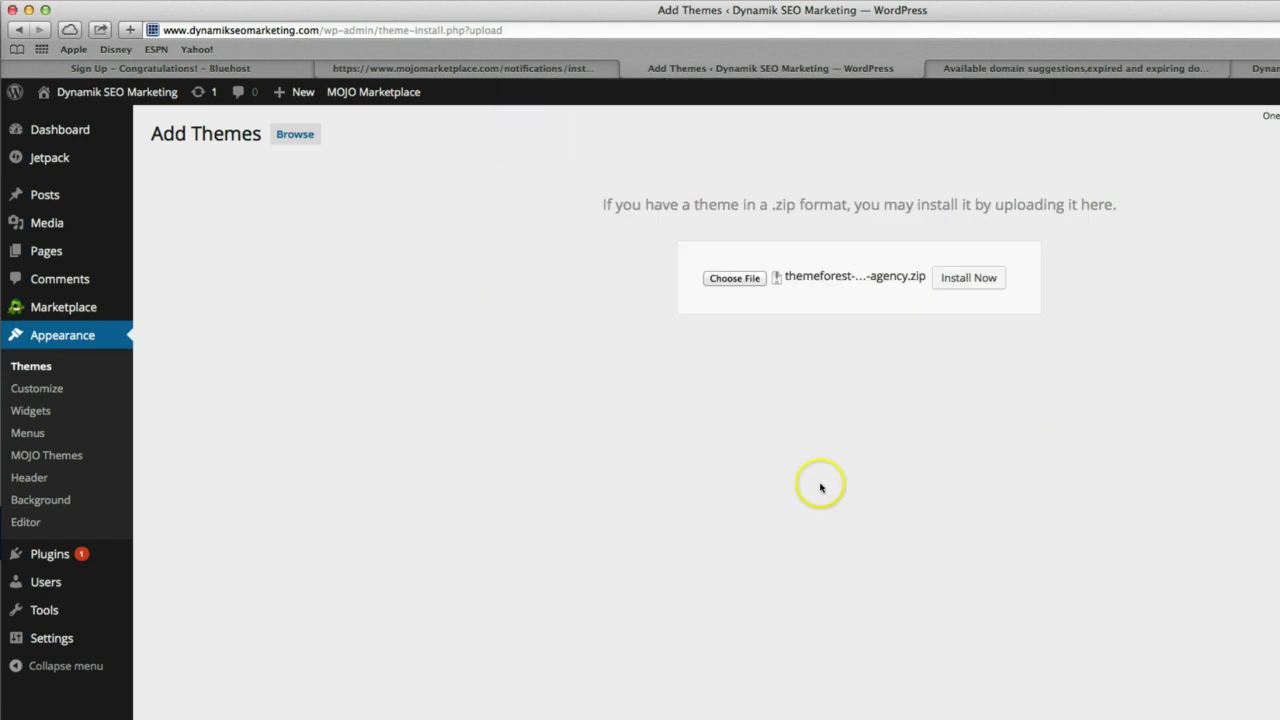
left_click(971, 287)
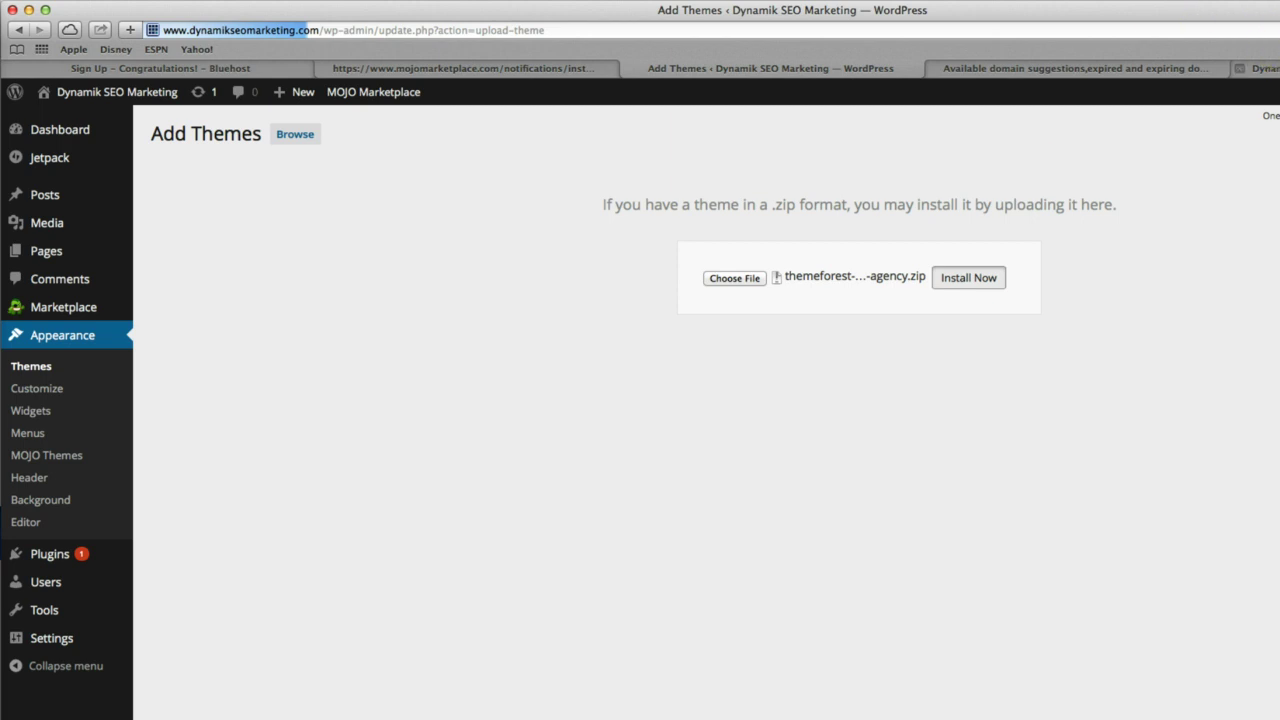
key("Return")
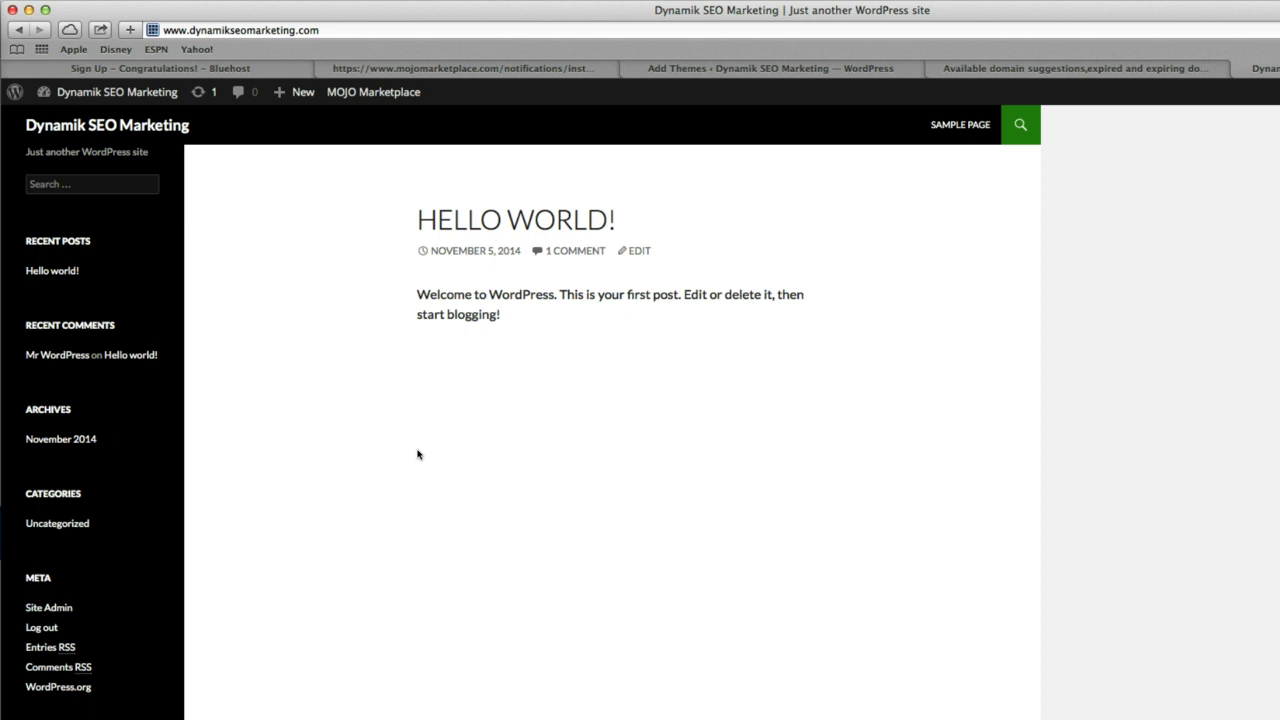
Step: Go back from the live site to the WordPress admin and open the upload form for another new theme
left_click(762, 68)
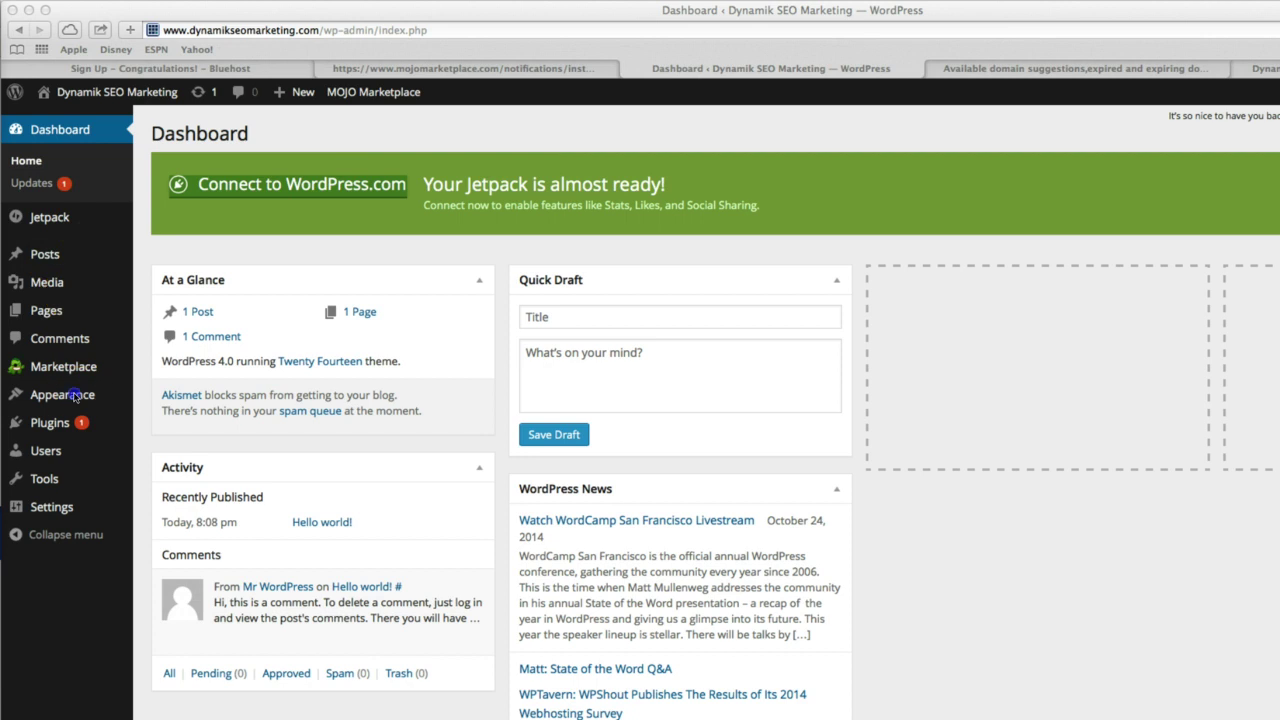
mouse_move(62, 395)
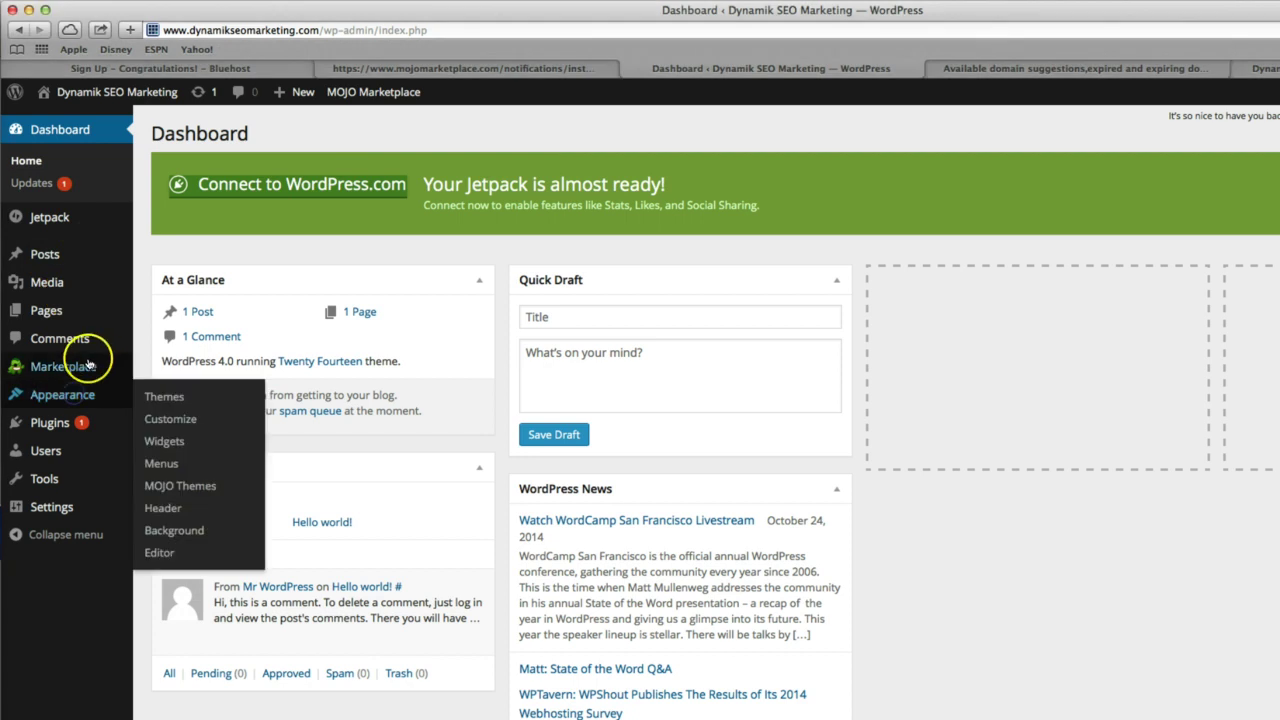
left_click(165, 396)
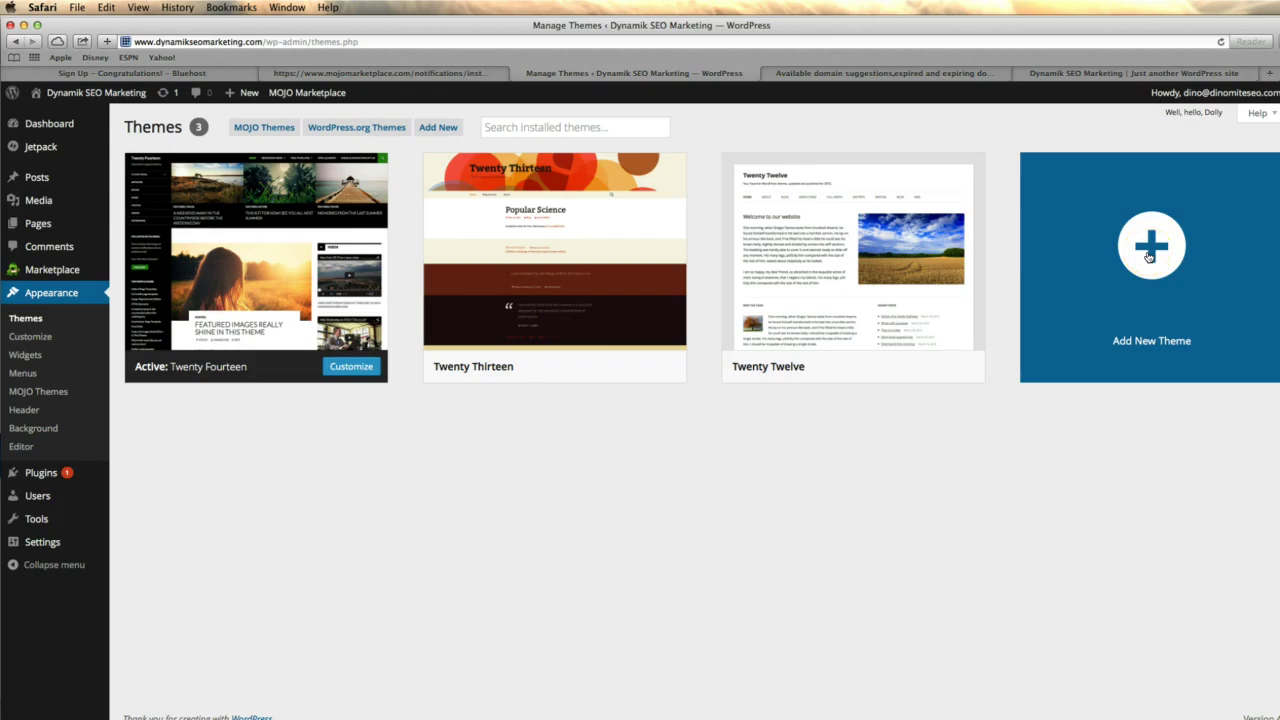
left_click(1127, 315)
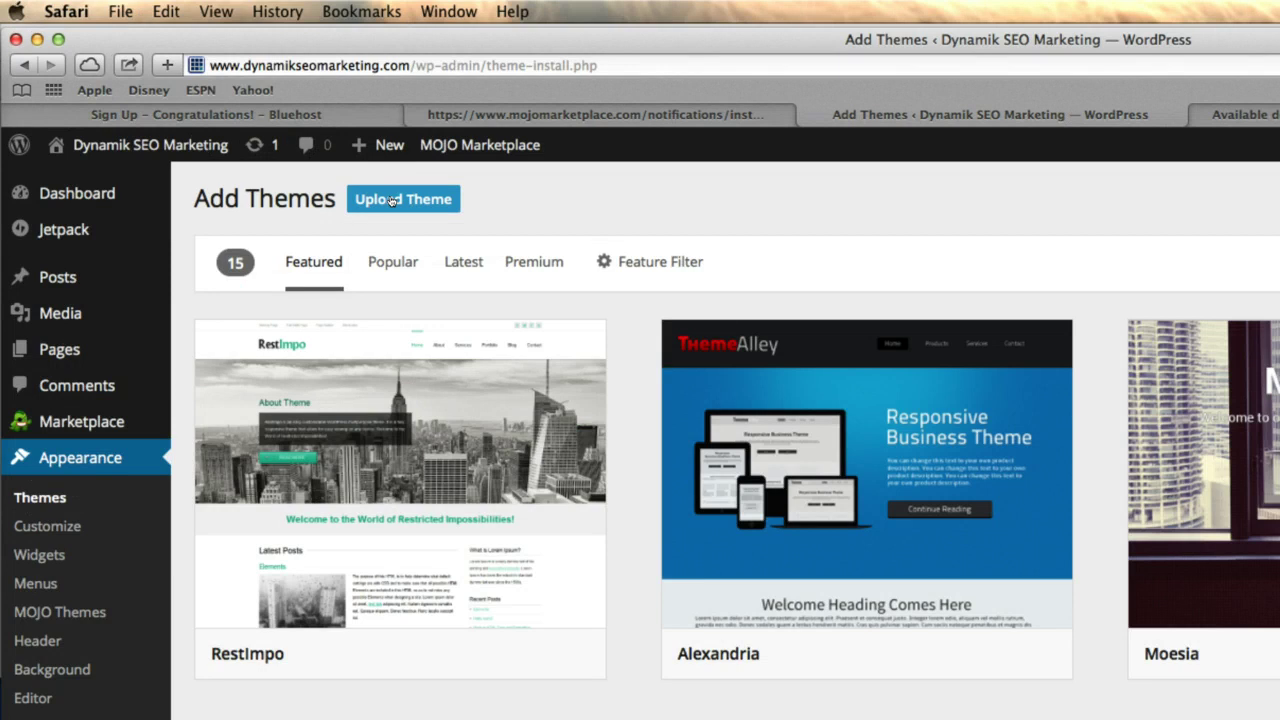
left_click(392, 200)
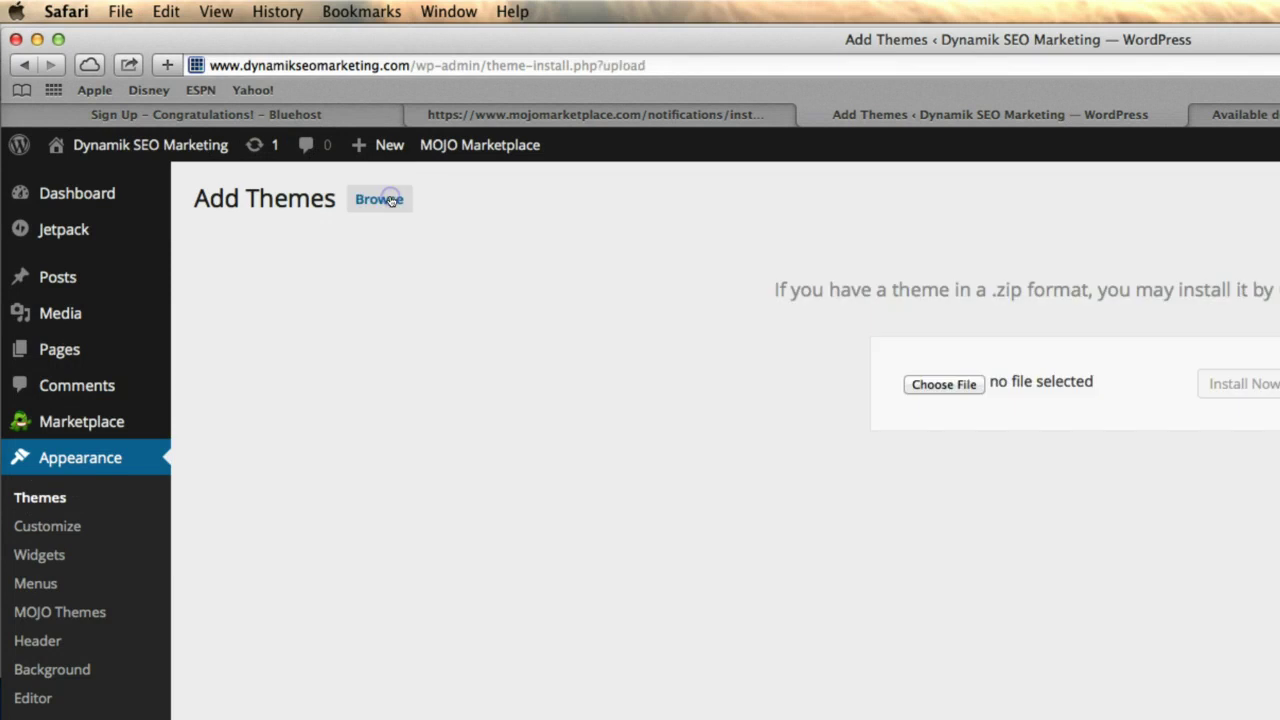
Step: Choose seowp_theme_installable.zip from the Desktop as the theme file and start its installation
left_click(918, 389)
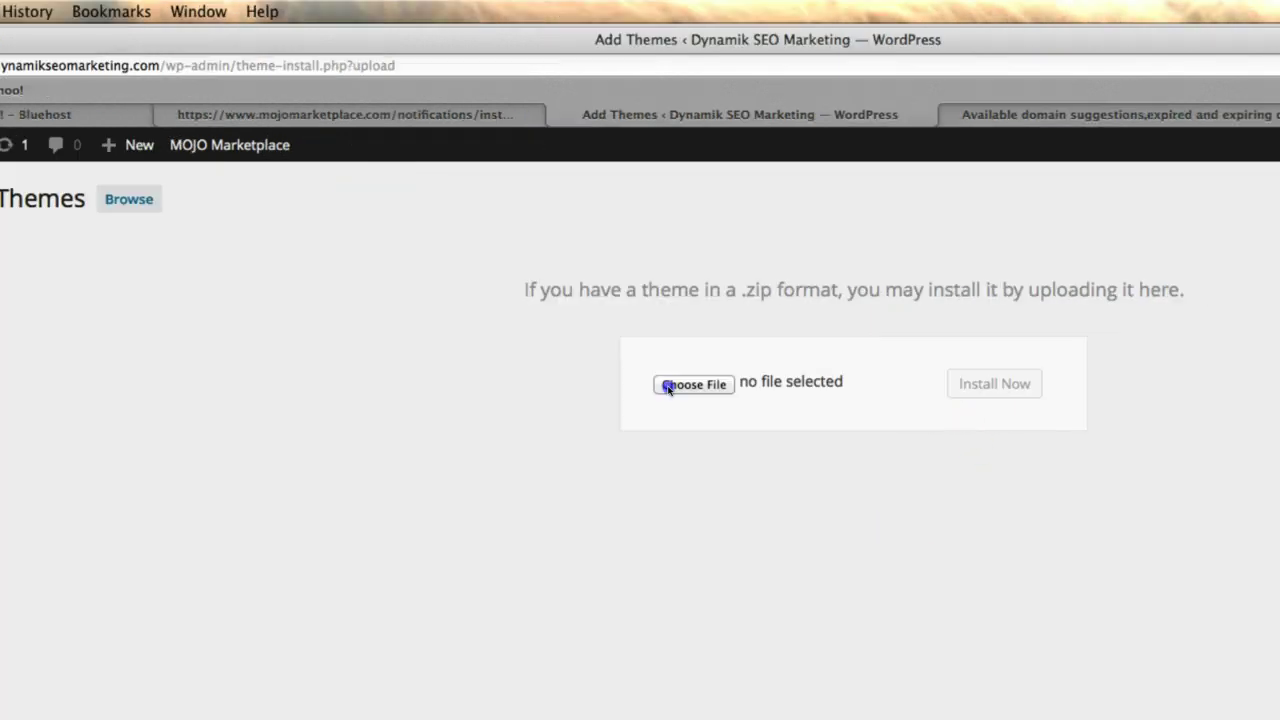
scroll(976, 343, "down", 10)
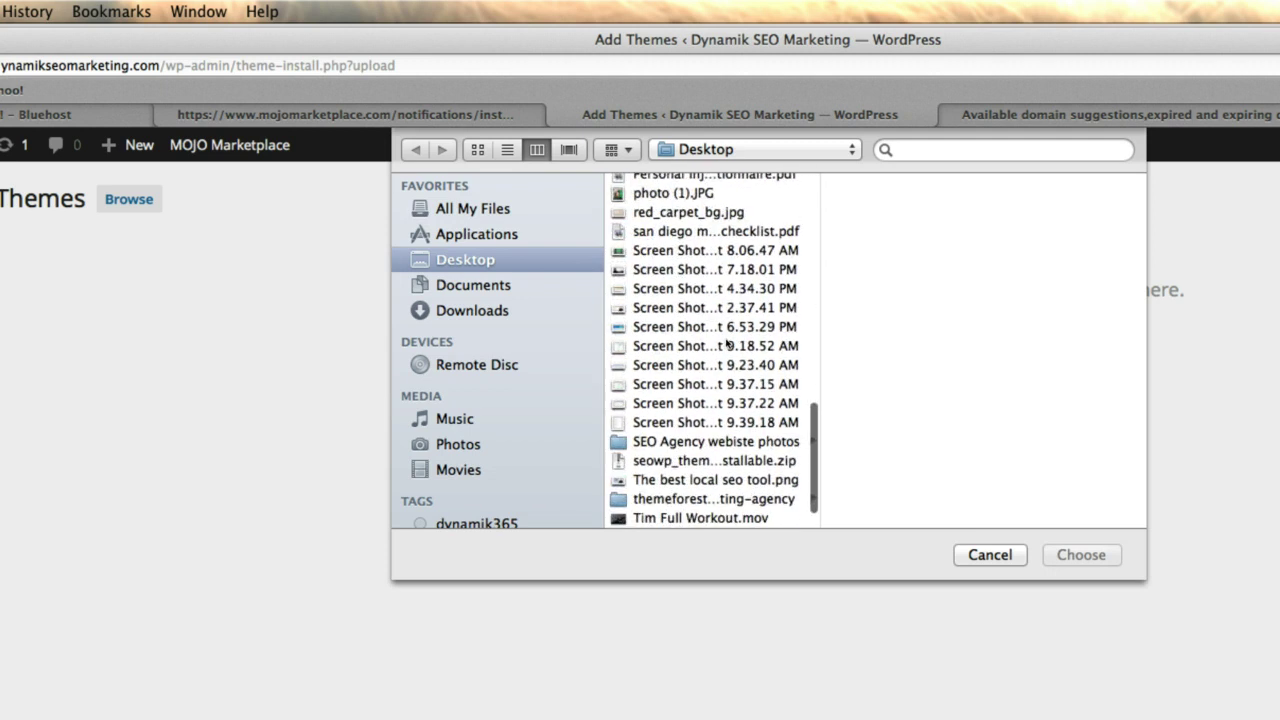
left_click(692, 457)
scroll(692, 457, "up", 3)
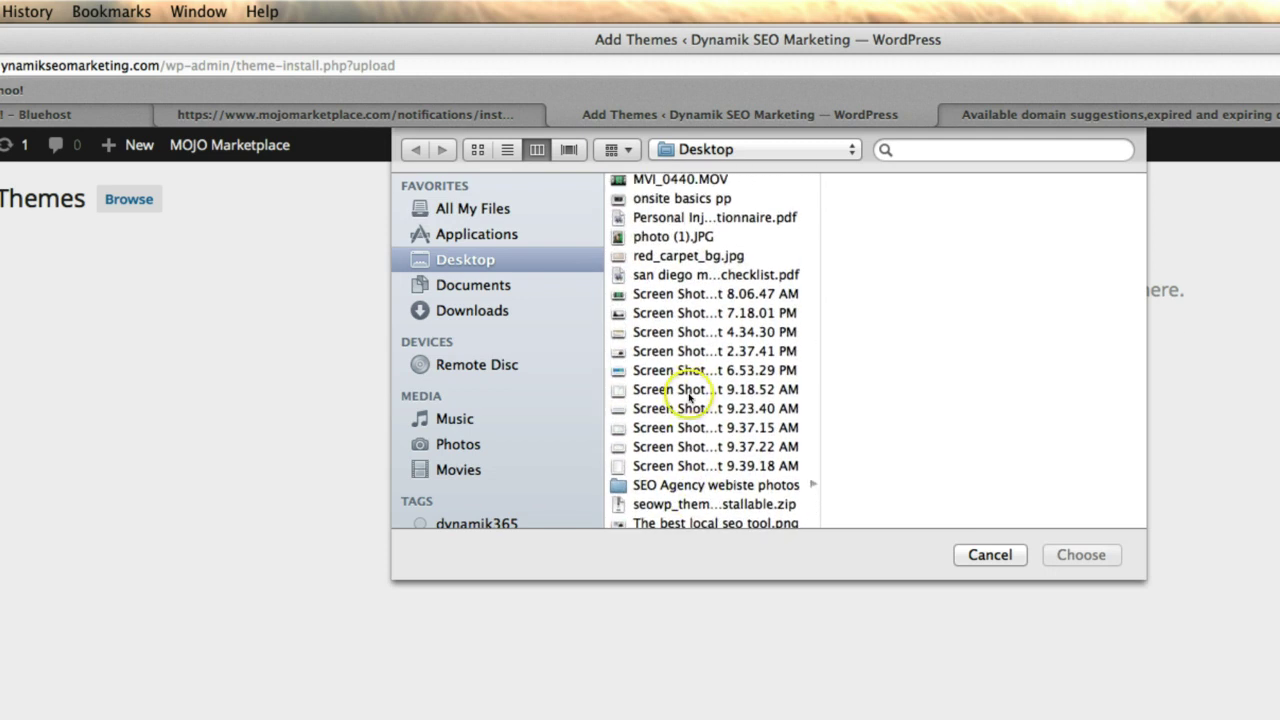
scroll(688, 400, "down", 4)
left_click(668, 425)
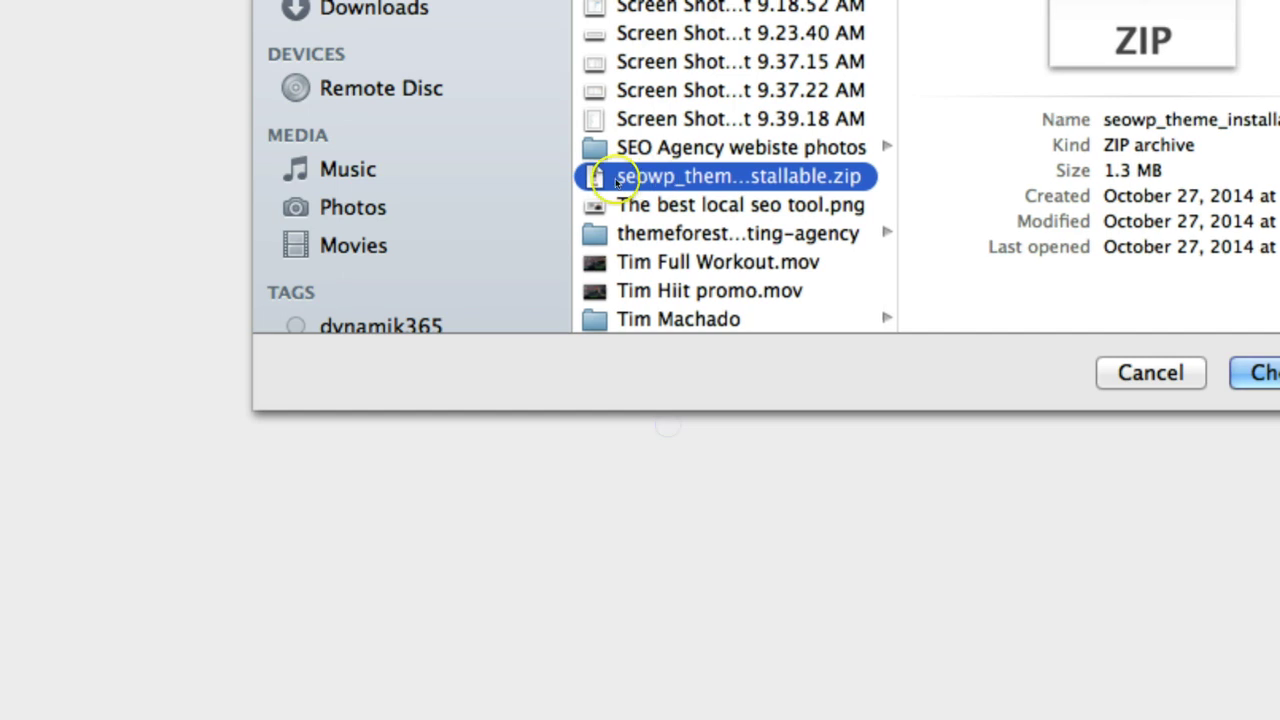
left_click(689, 187)
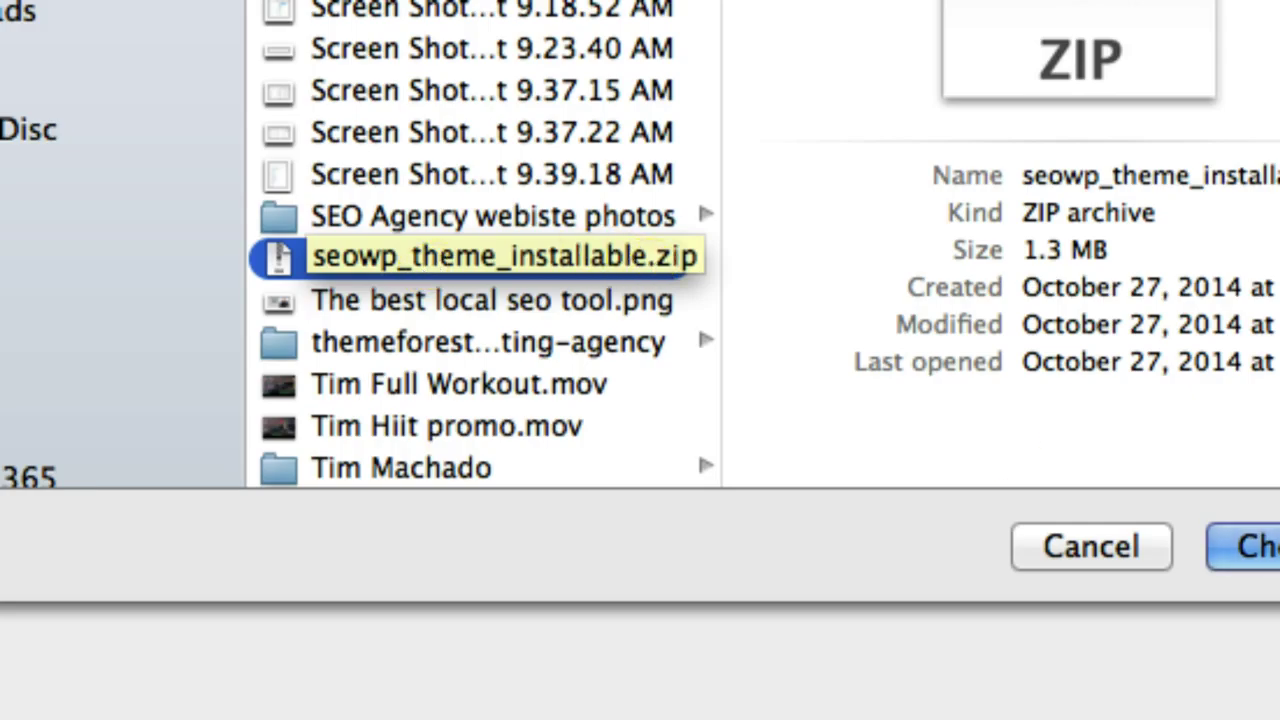
left_click(1245, 550)
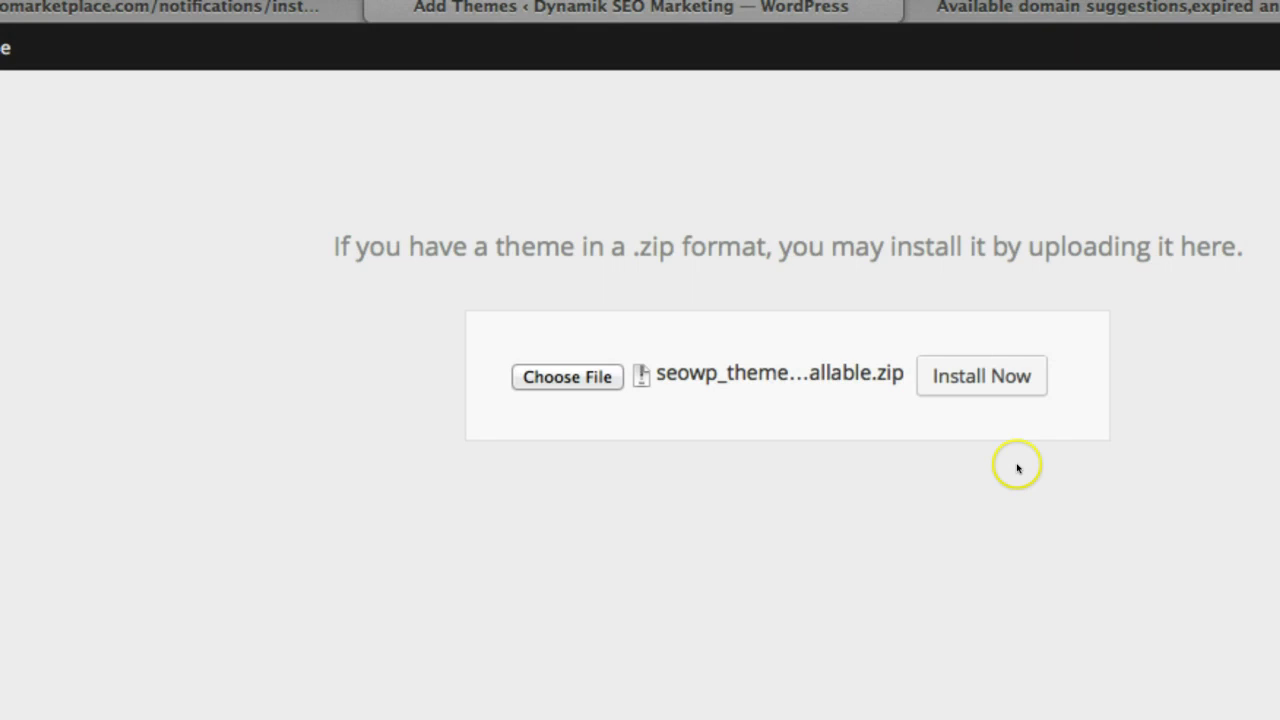
left_click(795, 169)
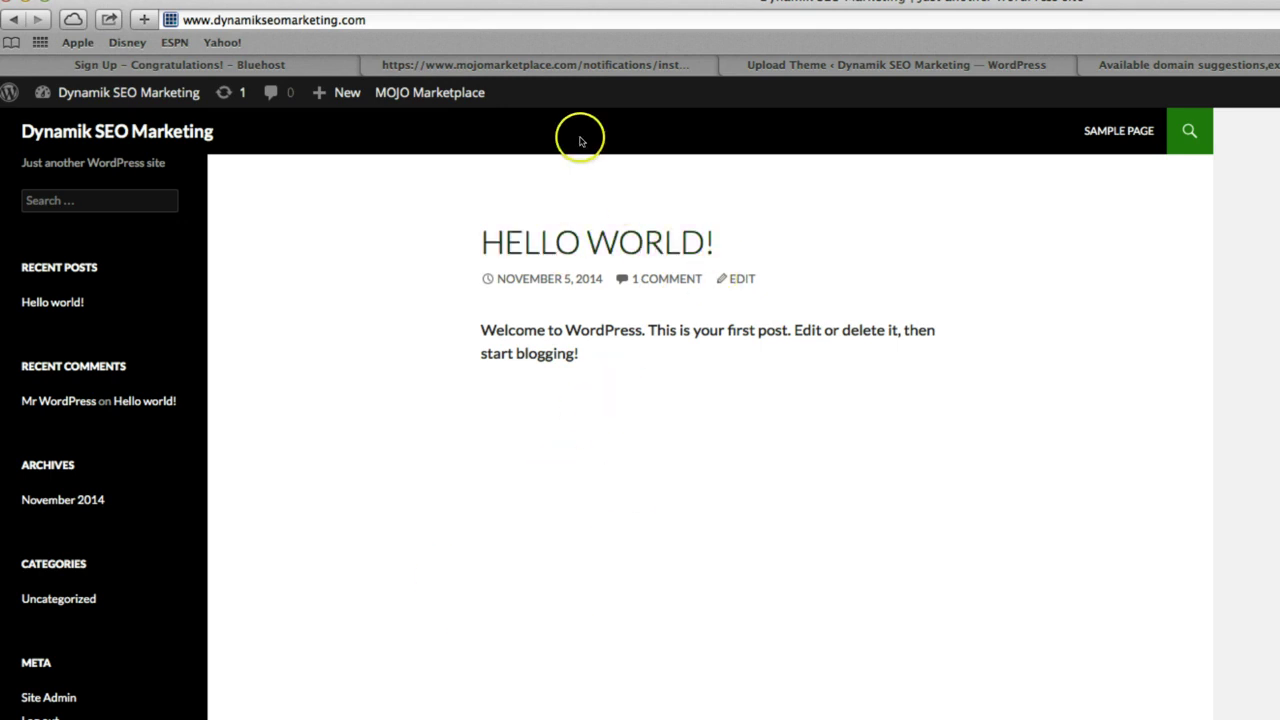
Step: Activate the theme installed from seowp_theme_installable.zip and open the list of its required plugins
left_click(836, 64)
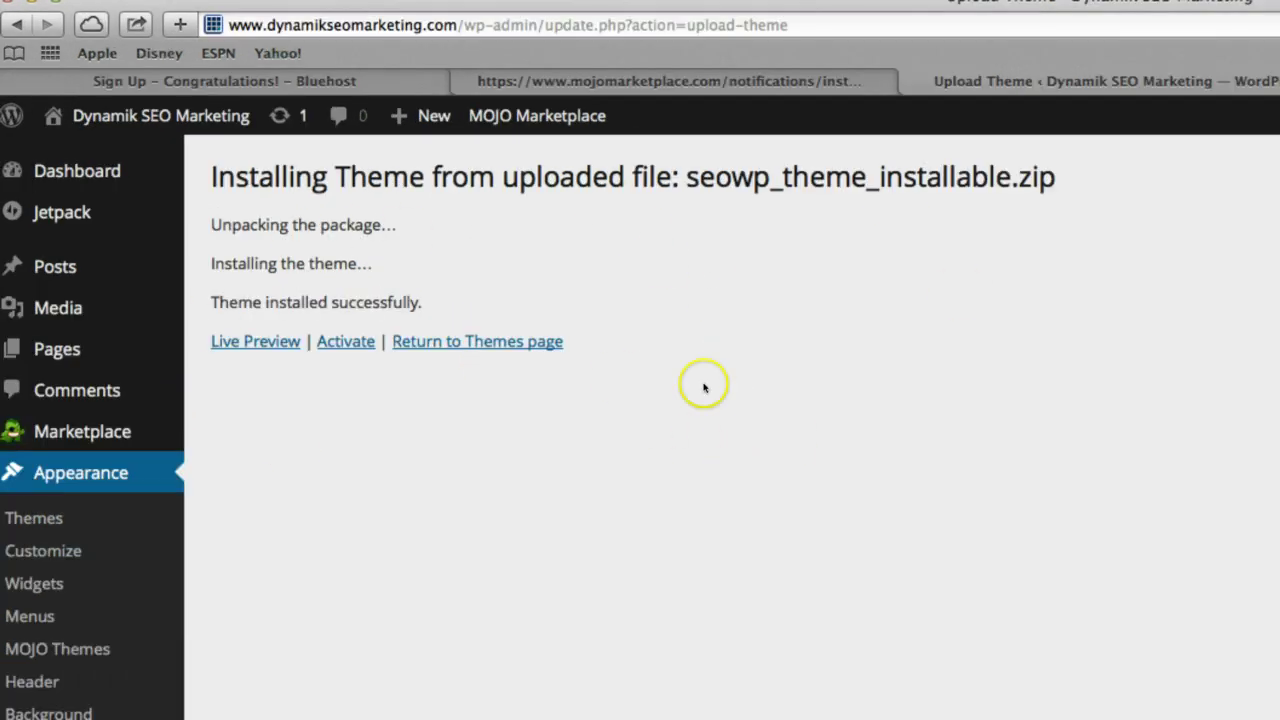
left_click(345, 343)
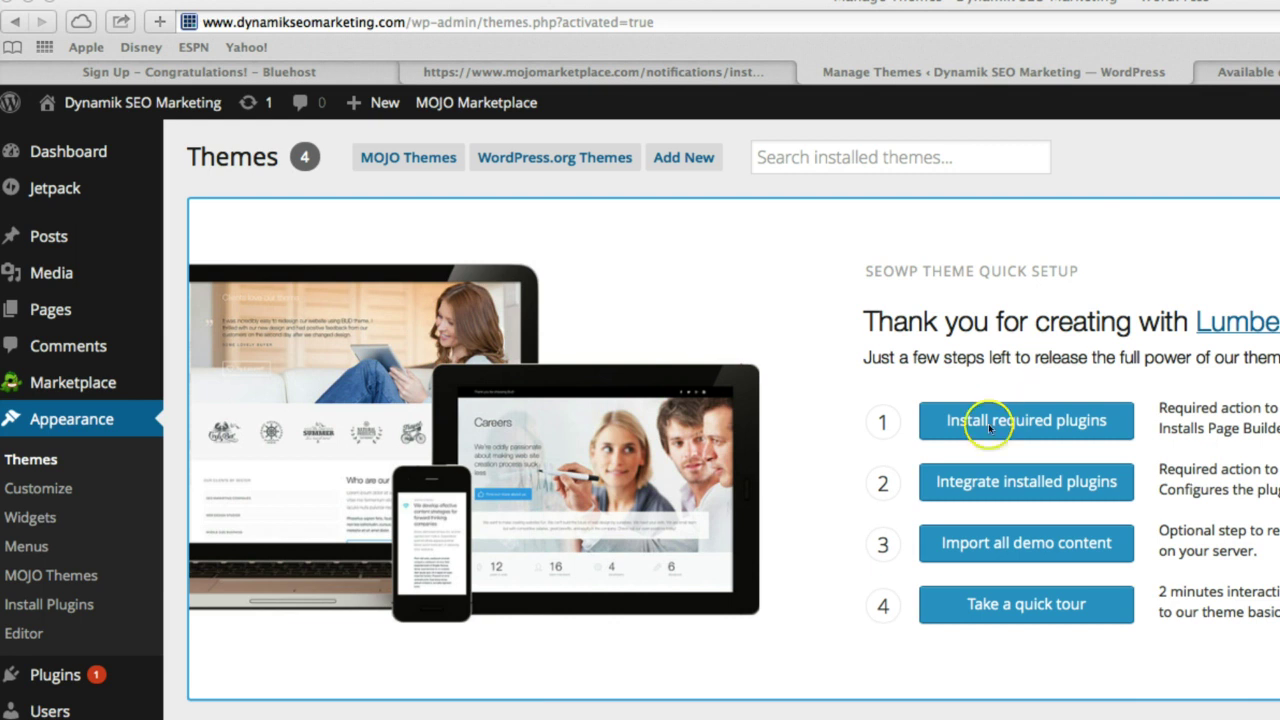
left_click(1023, 427)
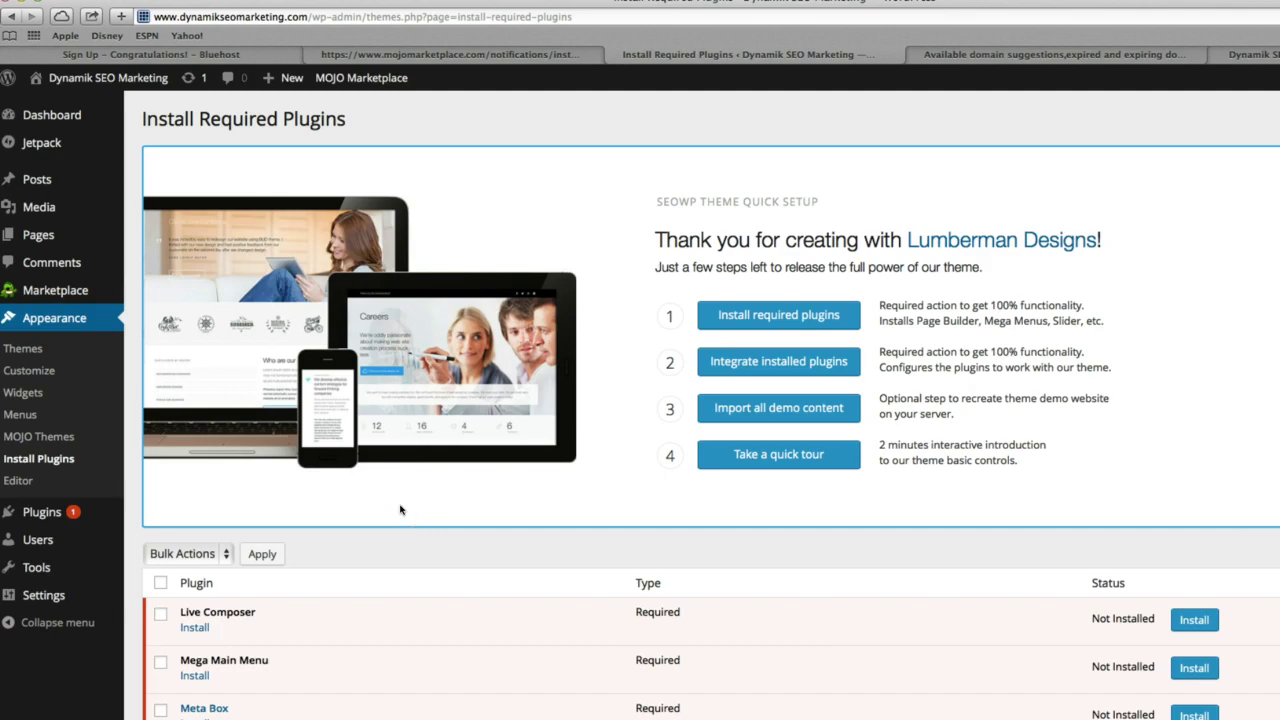
Step: Install all the required and recommended plugins listed for the SEOWP theme with one bulk Install action
scroll(400, 510, "down", 3)
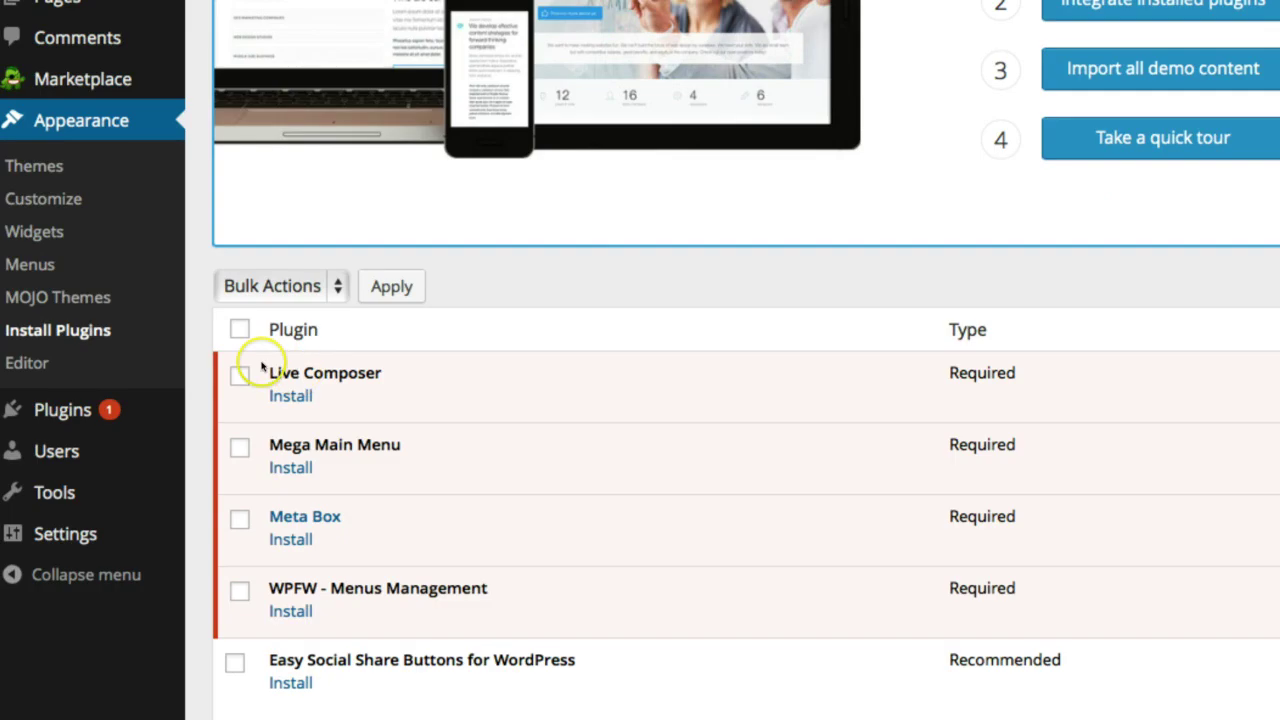
left_click(240, 330)
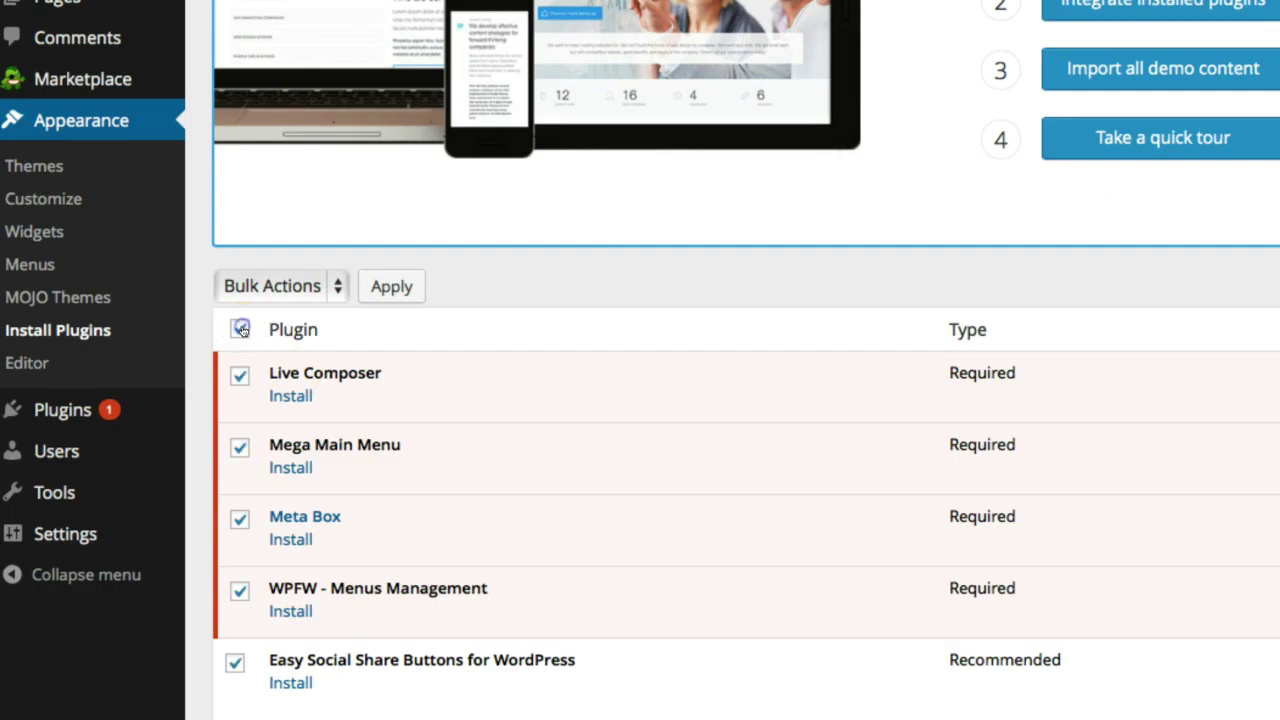
scroll(242, 336, "down", 1)
scroll(236, 430, "down", 2)
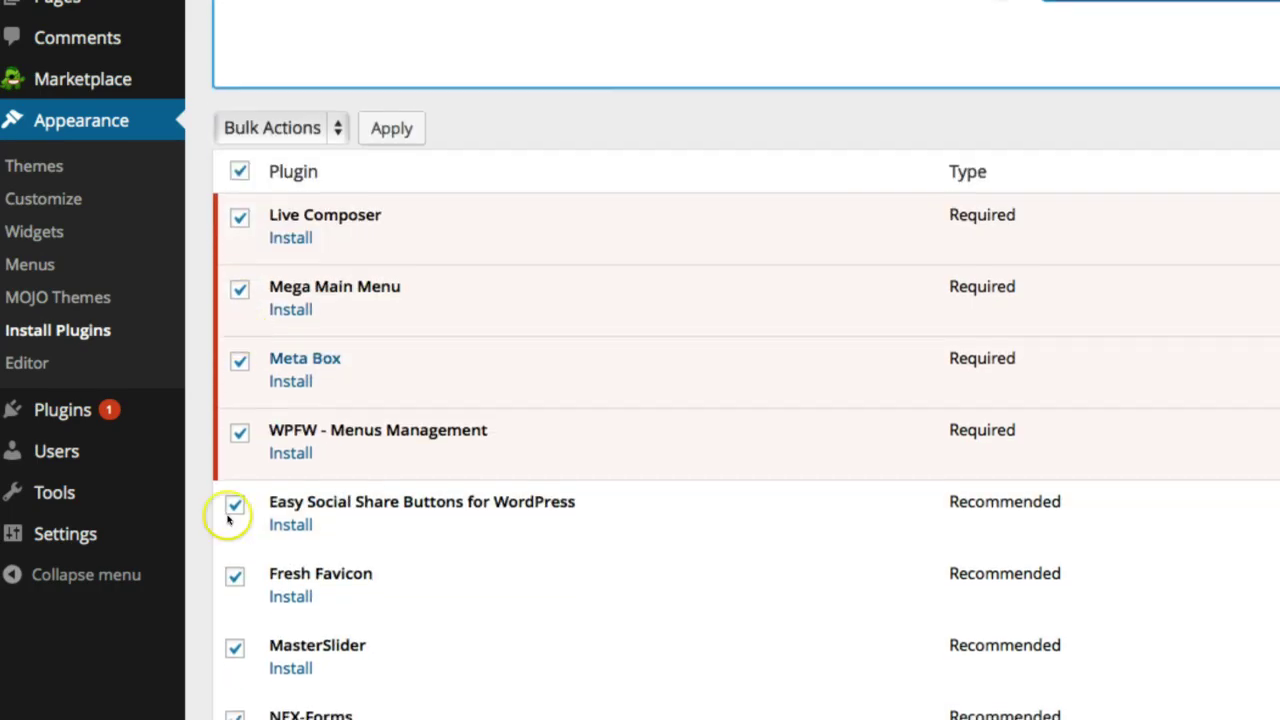
scroll(285, 520, "down", 5)
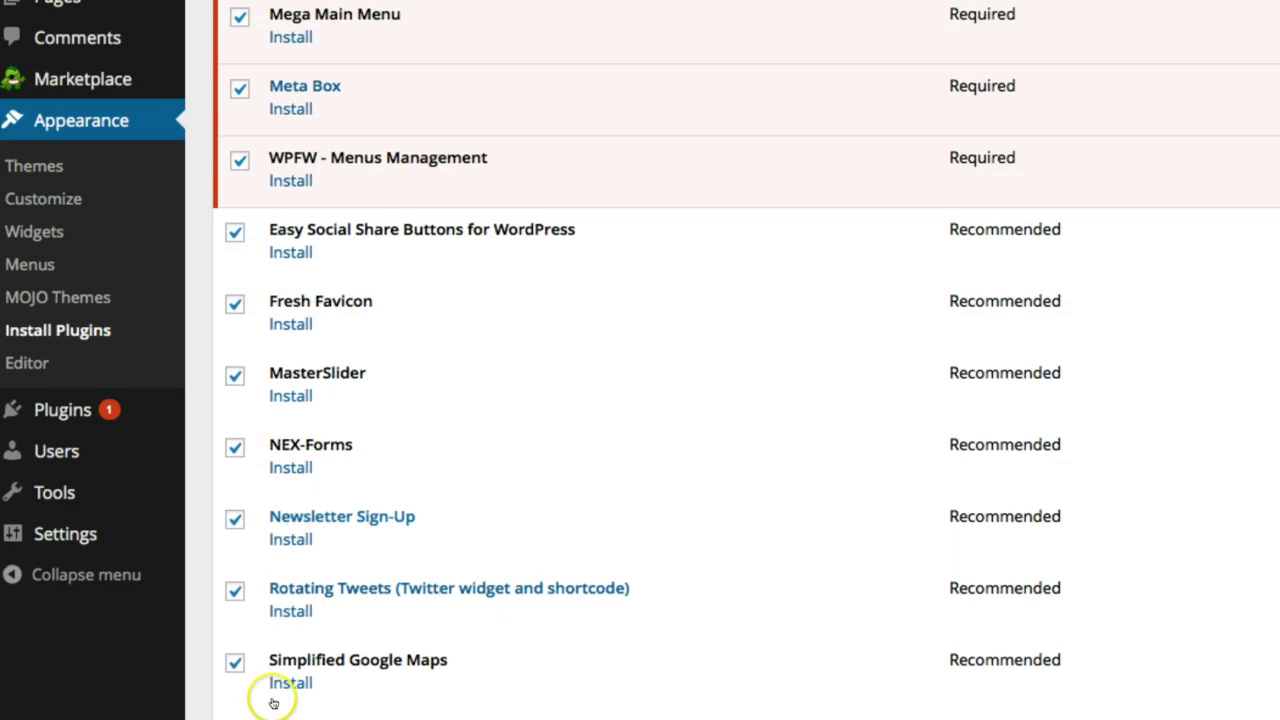
scroll(335, 608, "up", 8)
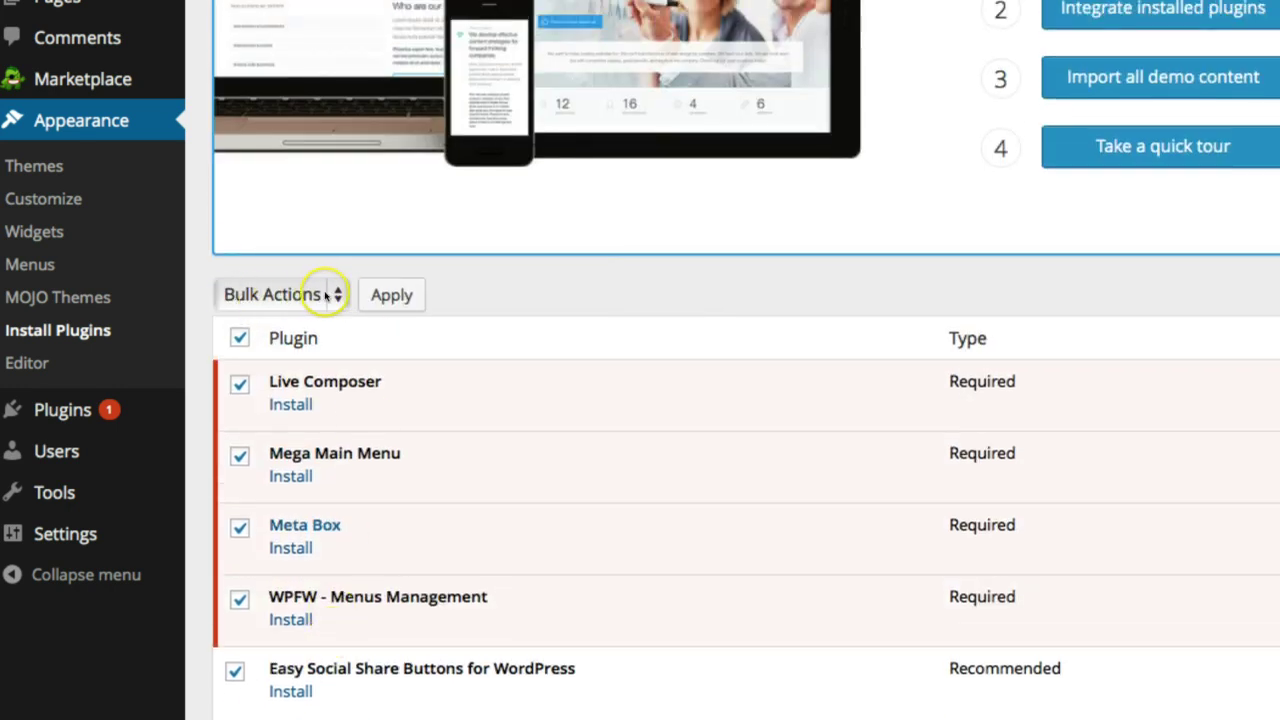
left_click(338, 294)
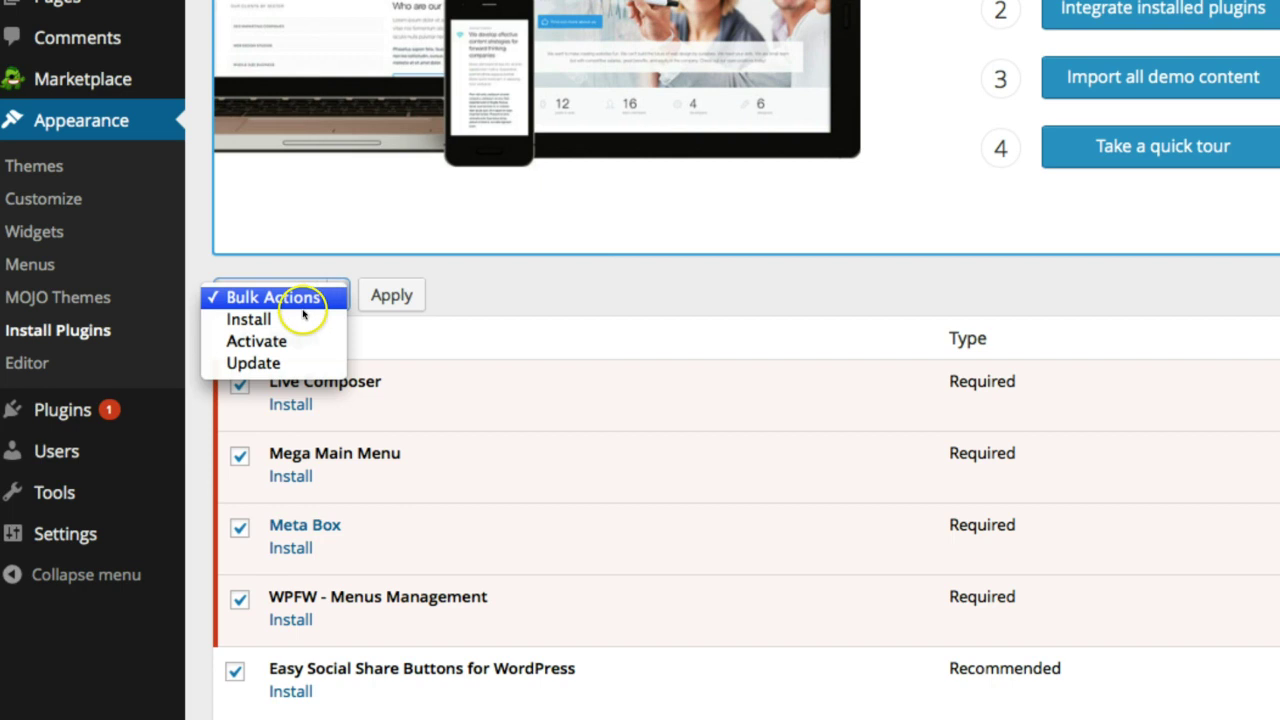
left_click(300, 317)
left_click(391, 300)
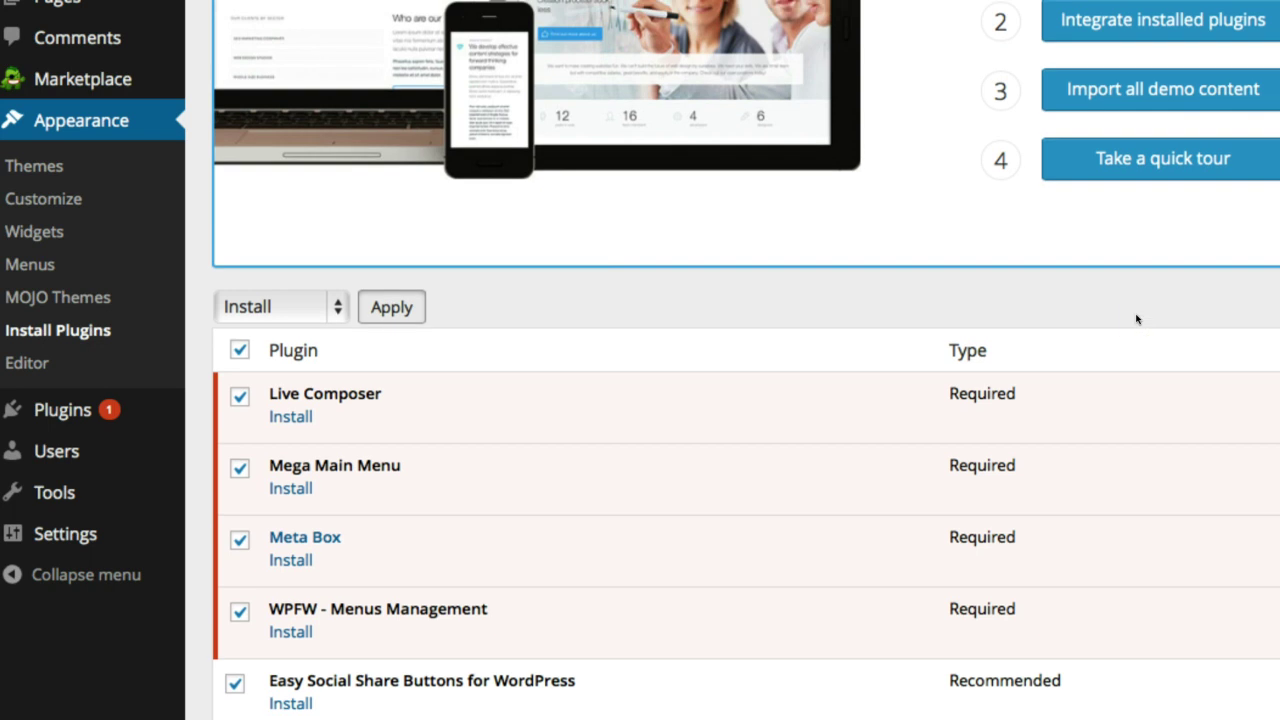
scroll(1138, 318, "up", 3)
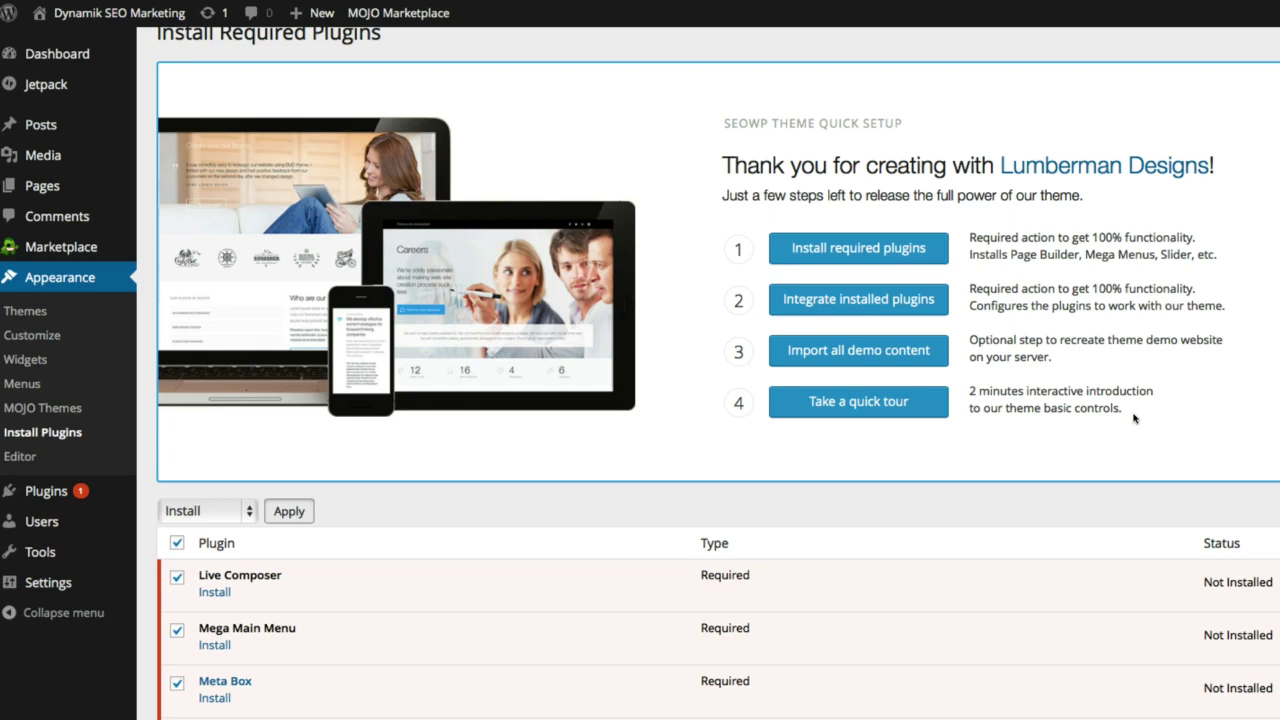
left_click(289, 511)
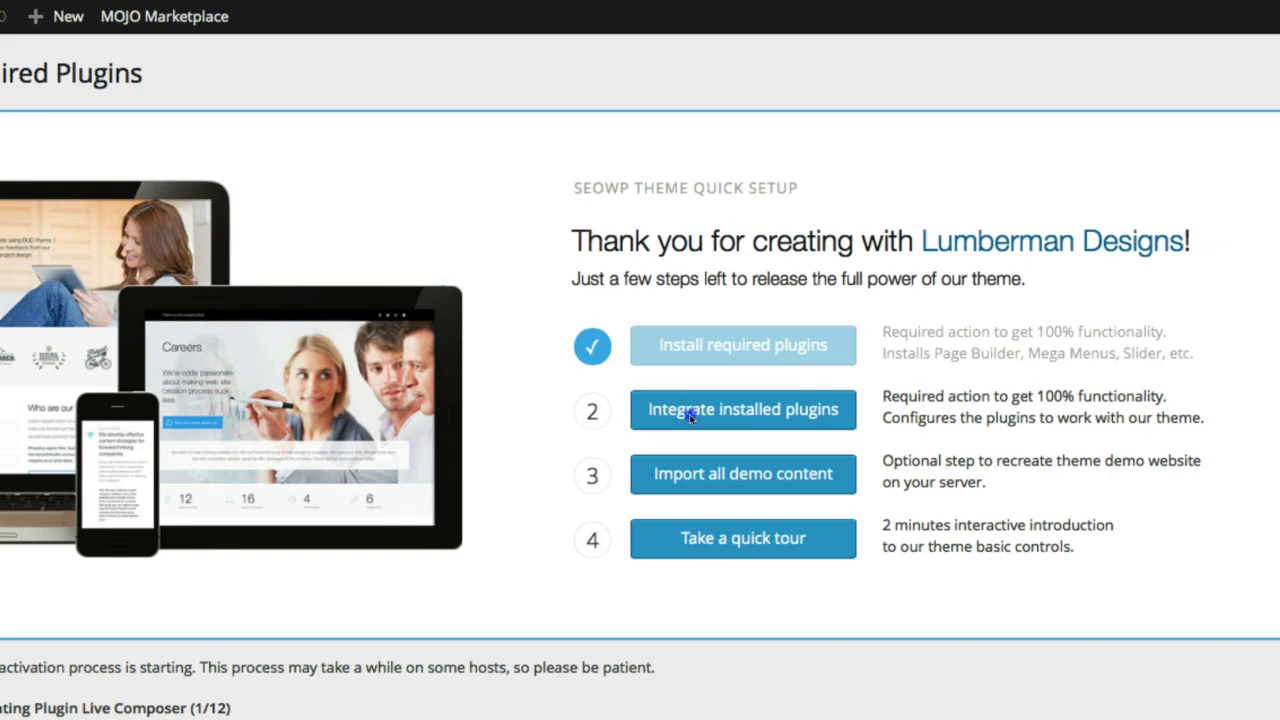
Step: Integrate the installed plugins with the SEOWP theme and start importing all of its demo content
left_click(810, 332)
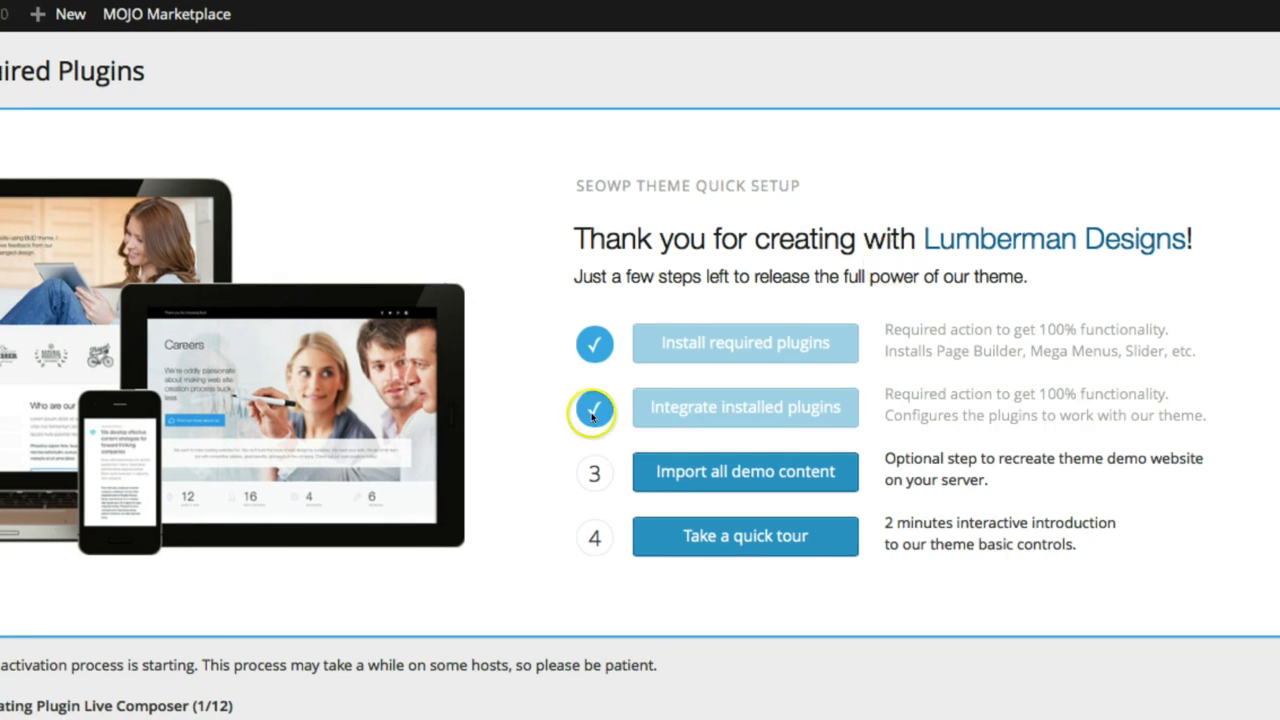
left_click(737, 462)
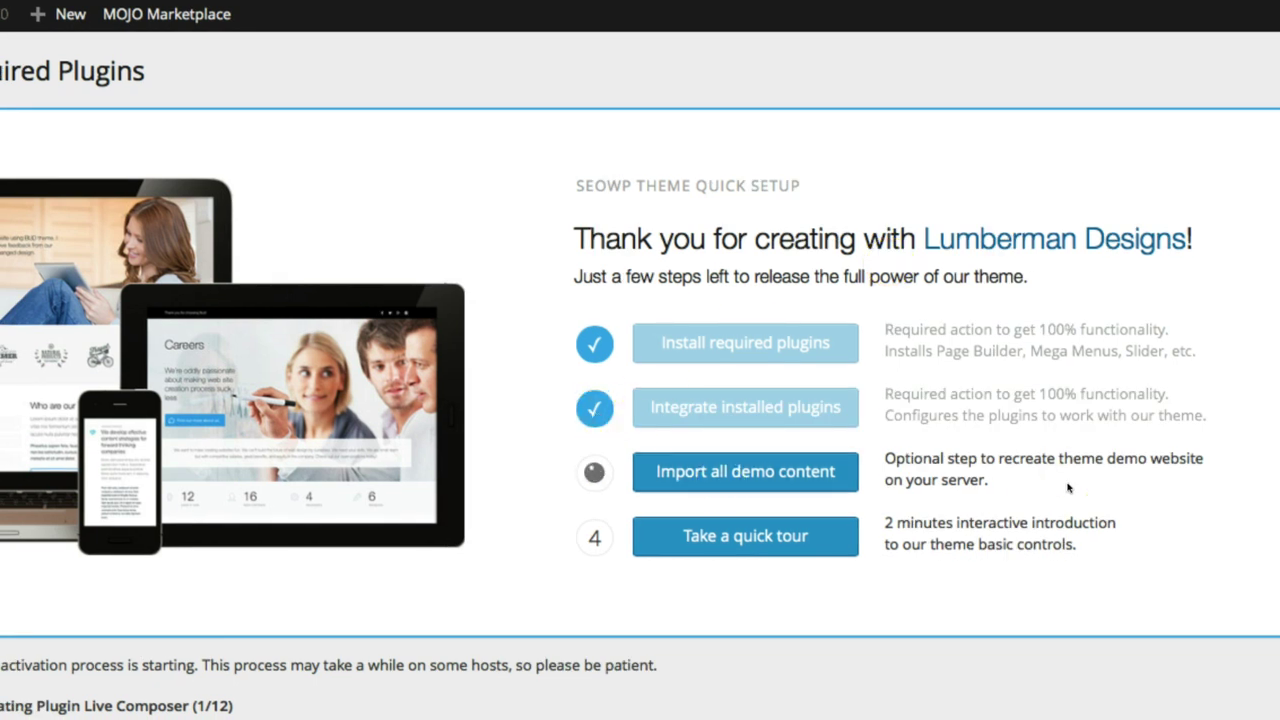